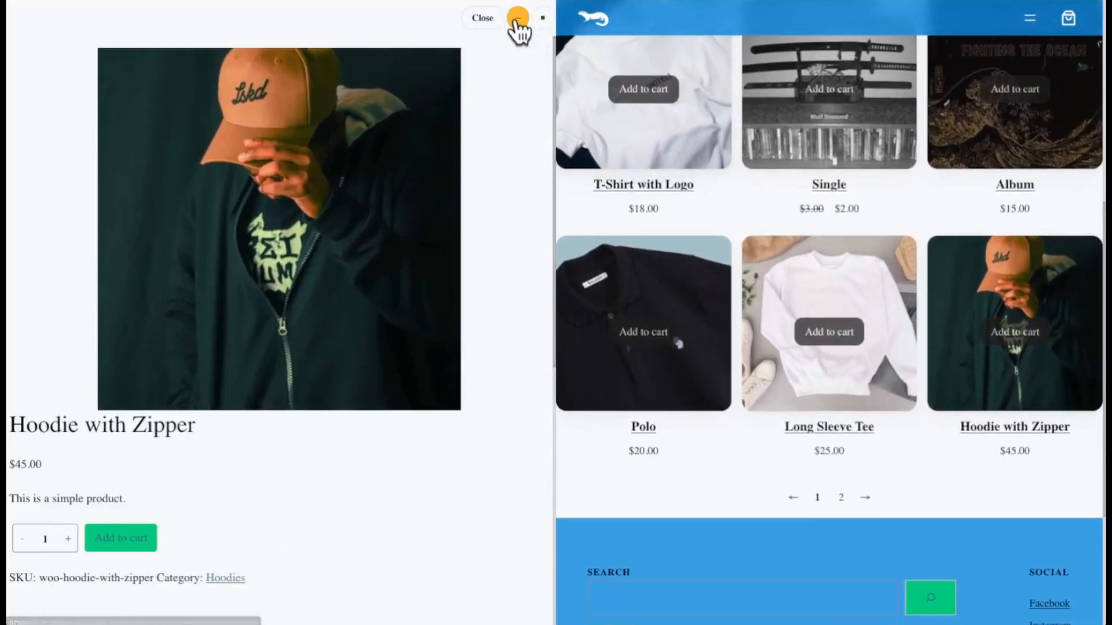
pyautogui.scroll(-4, 590, 215)
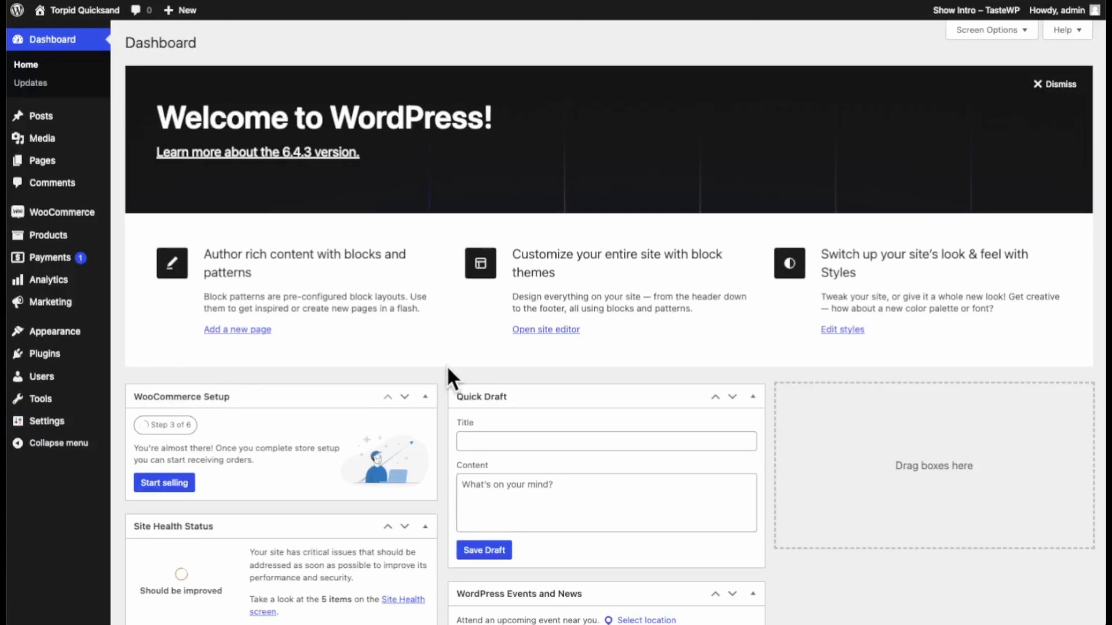
# Create a new page and assign it the Blank template.
pyautogui.moveTo(50, 167)
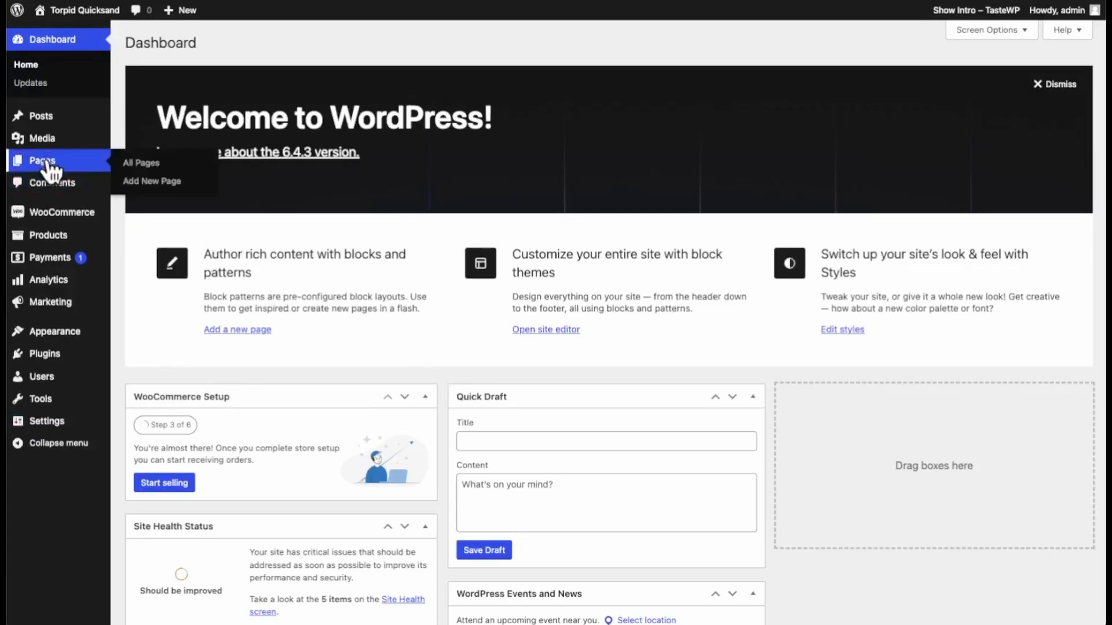
pyautogui.click(152, 182)
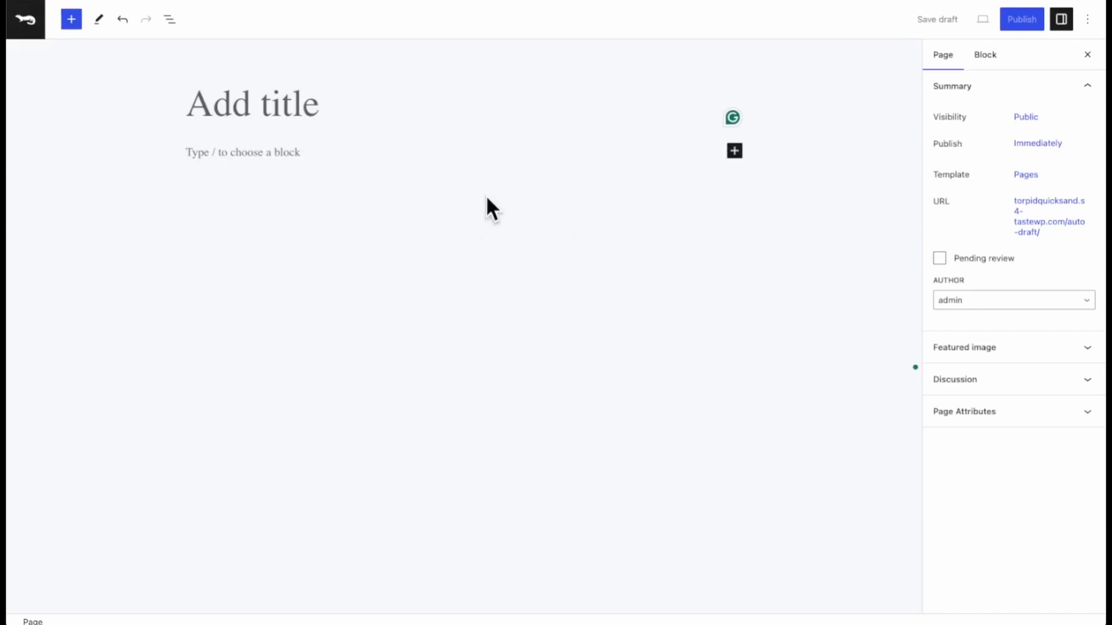
pyautogui.click(1016, 177)
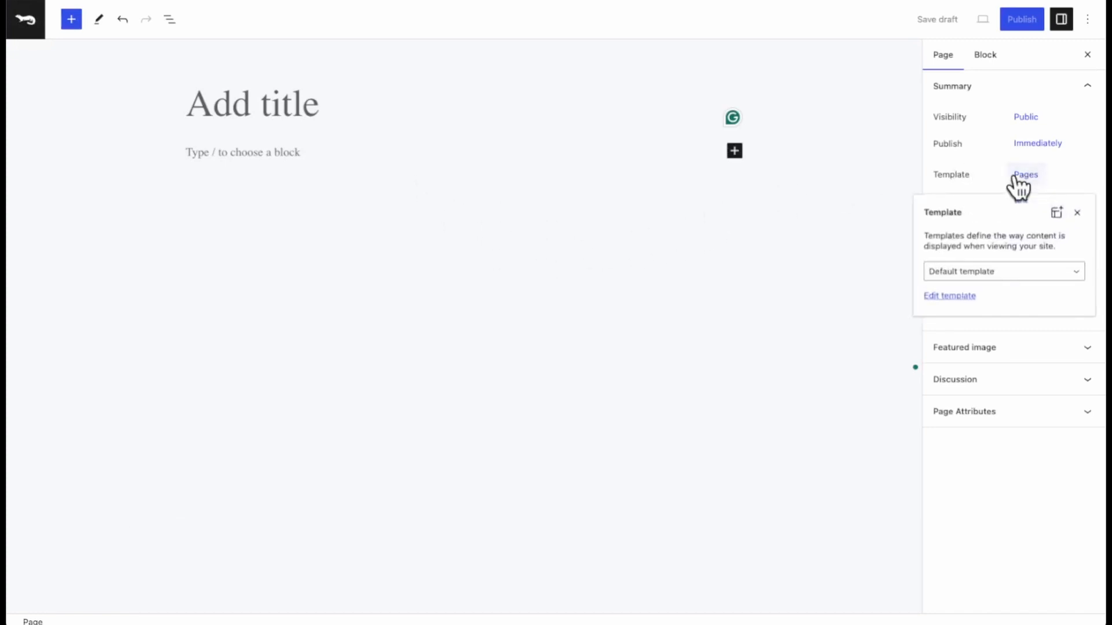
pyautogui.click(1022, 273)
pyautogui.click(966, 301)
pyautogui.click(728, 220)
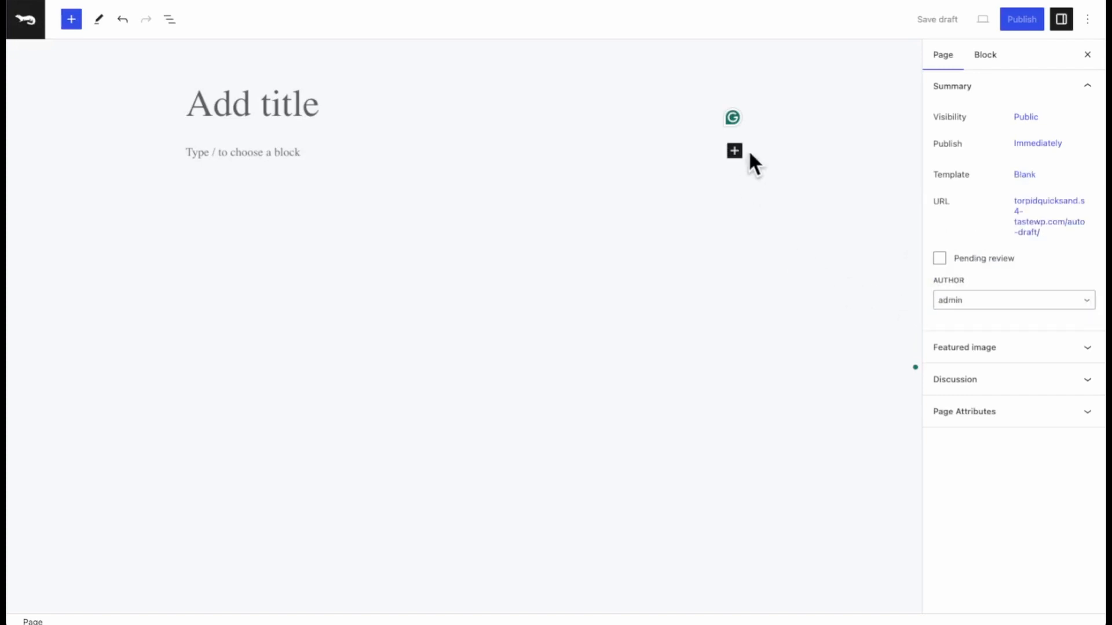
# Insert the black Default Header pattern from the Headers pattern category into the page.
pyautogui.click(733, 152)
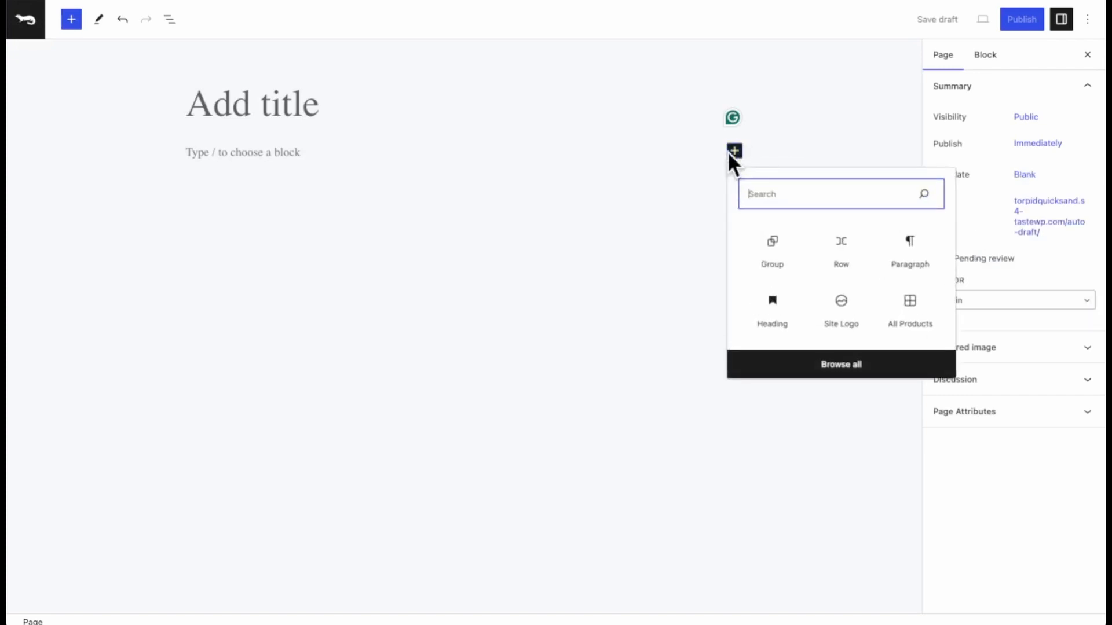
pyautogui.click(835, 365)
pyautogui.click(123, 106)
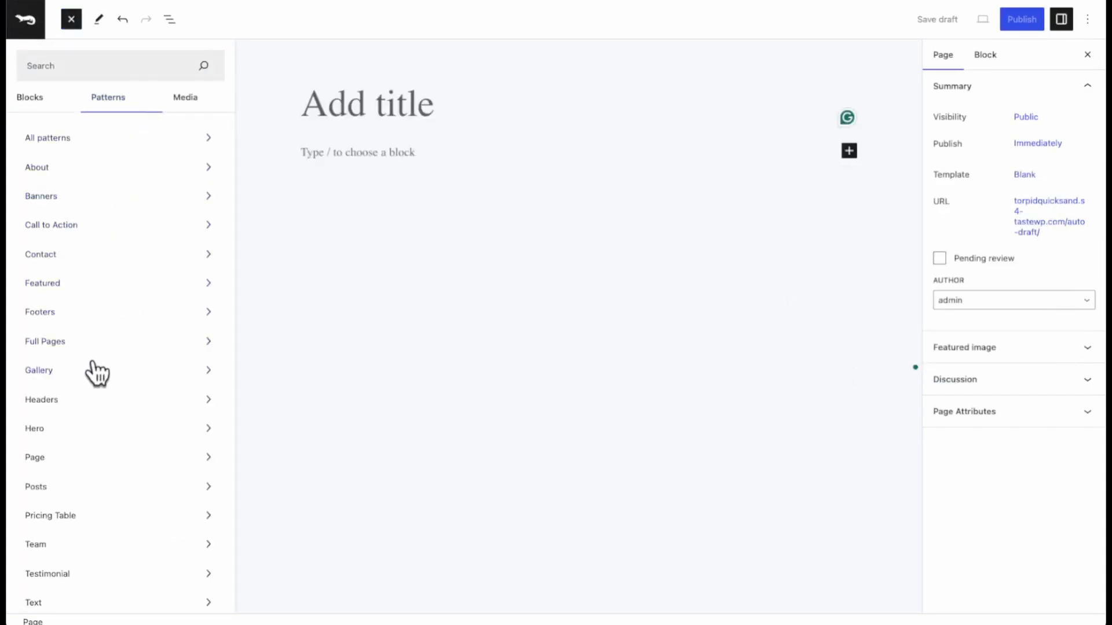
pyautogui.click(95, 411)
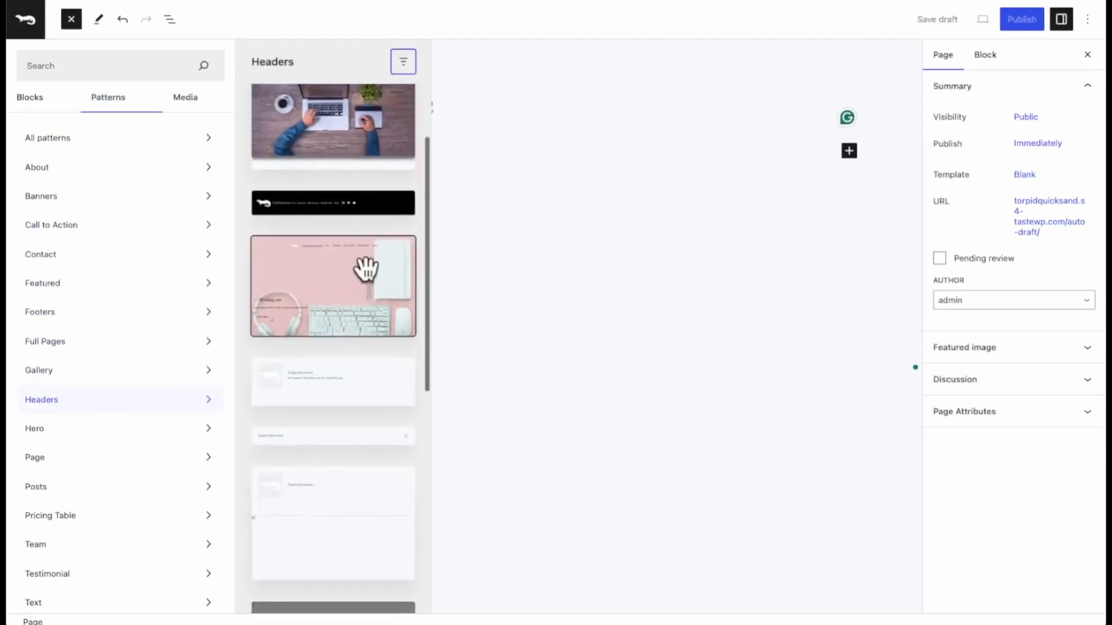
pyautogui.click(387, 201)
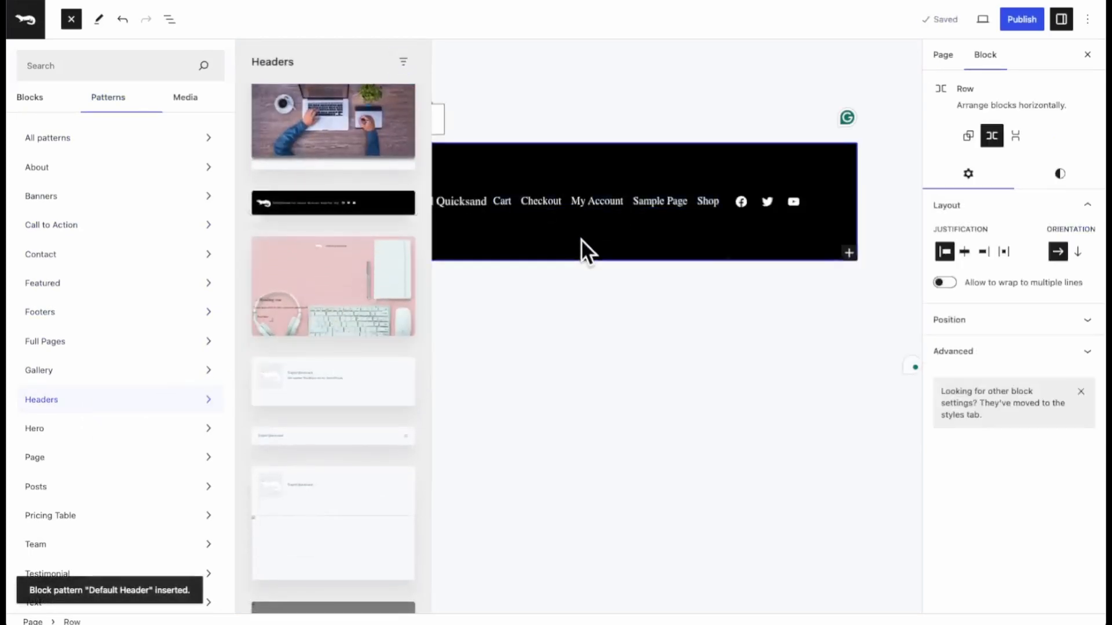
# Shrink the site logo in the inserted header to an image width of 68.
pyautogui.click(582, 239)
pyautogui.click(268, 202)
pyautogui.moveTo(241, 234); pyautogui.dragTo(232, 205)
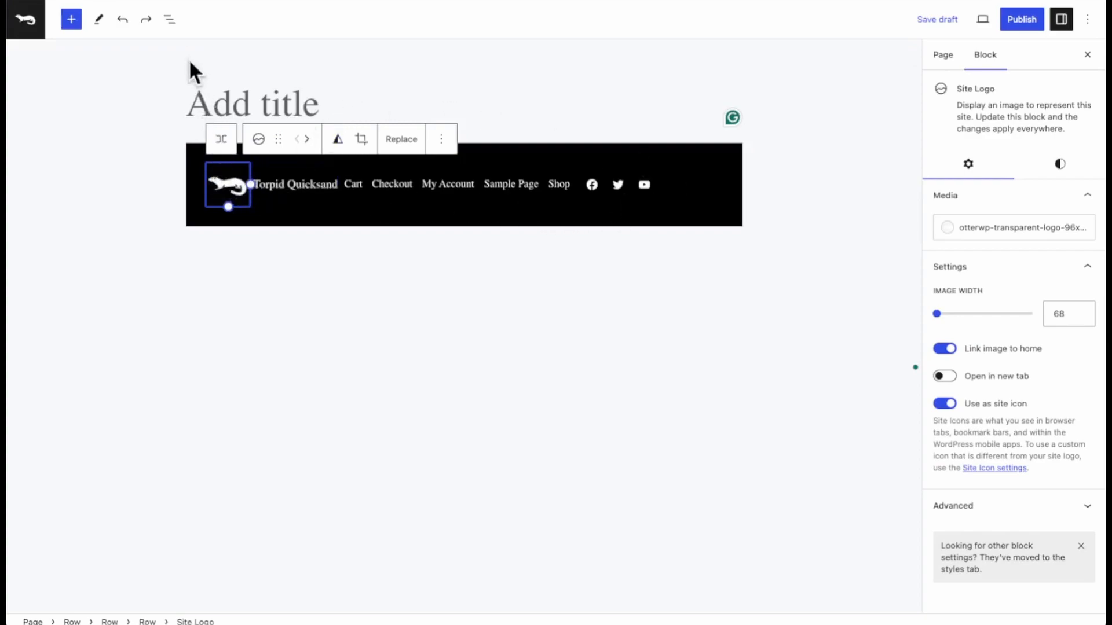
# Show the block structure and set the outermost header row's position to Sticky.
pyautogui.click(169, 19)
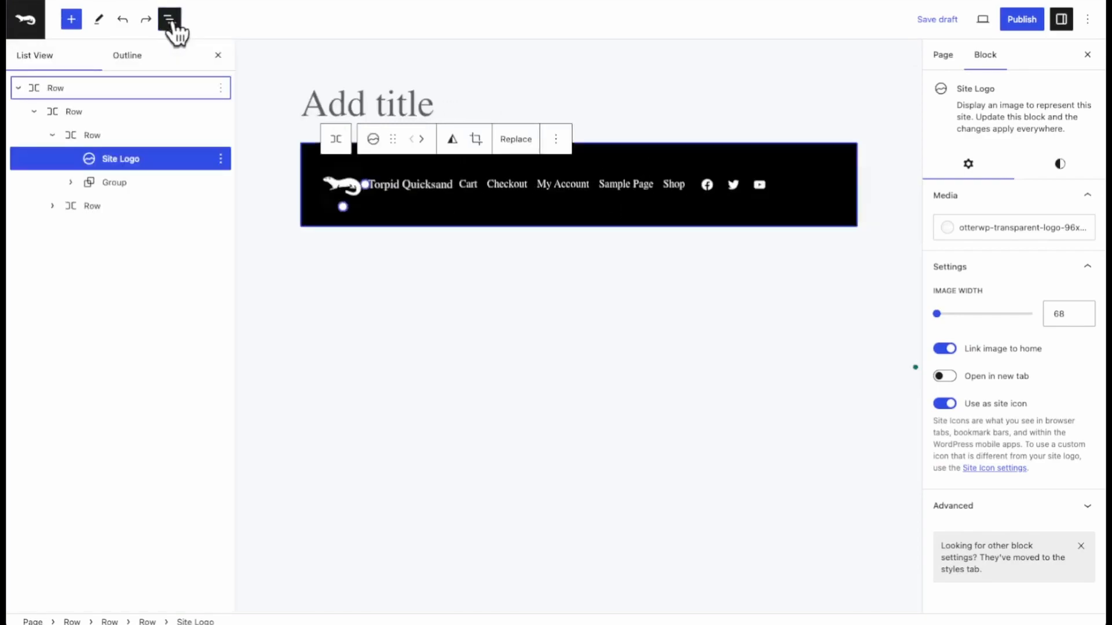
pyautogui.click(58, 90)
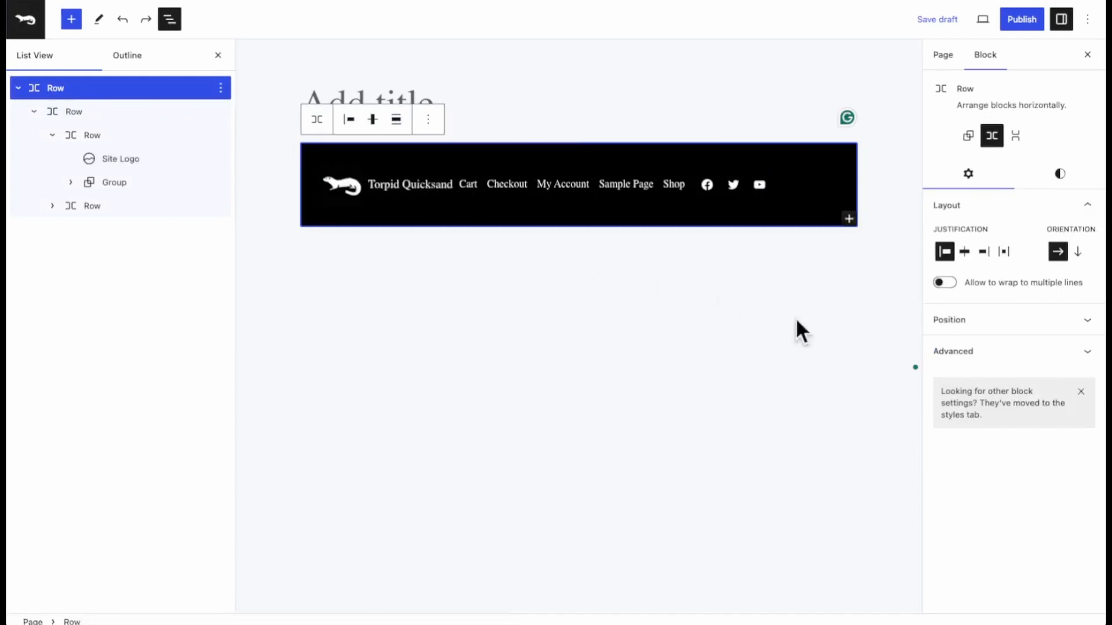
pyautogui.click(1021, 323)
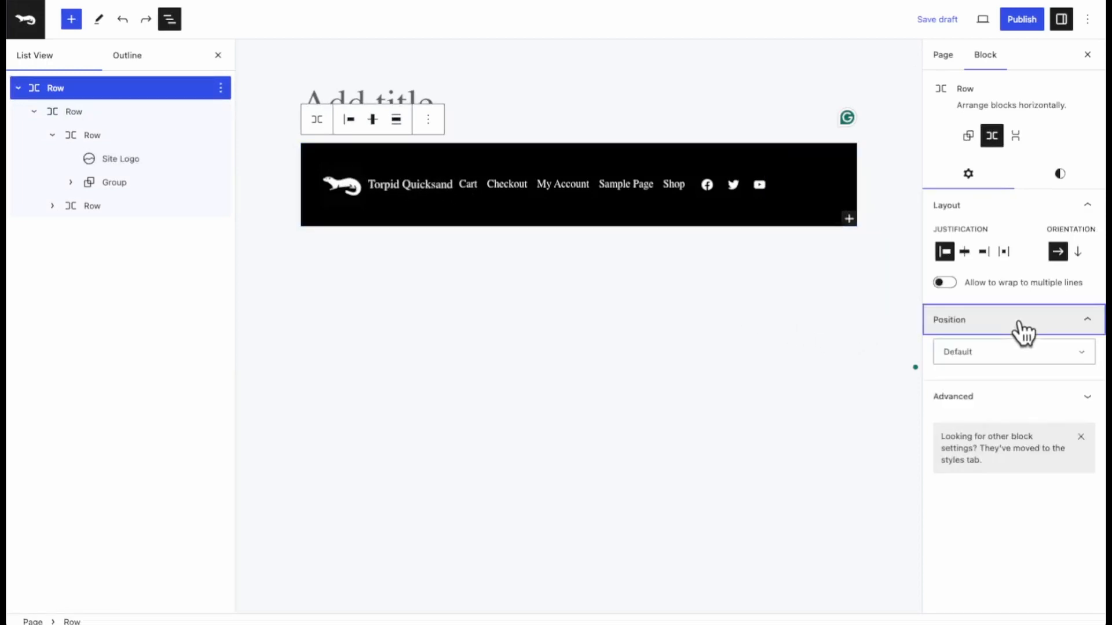
pyautogui.click(1022, 366)
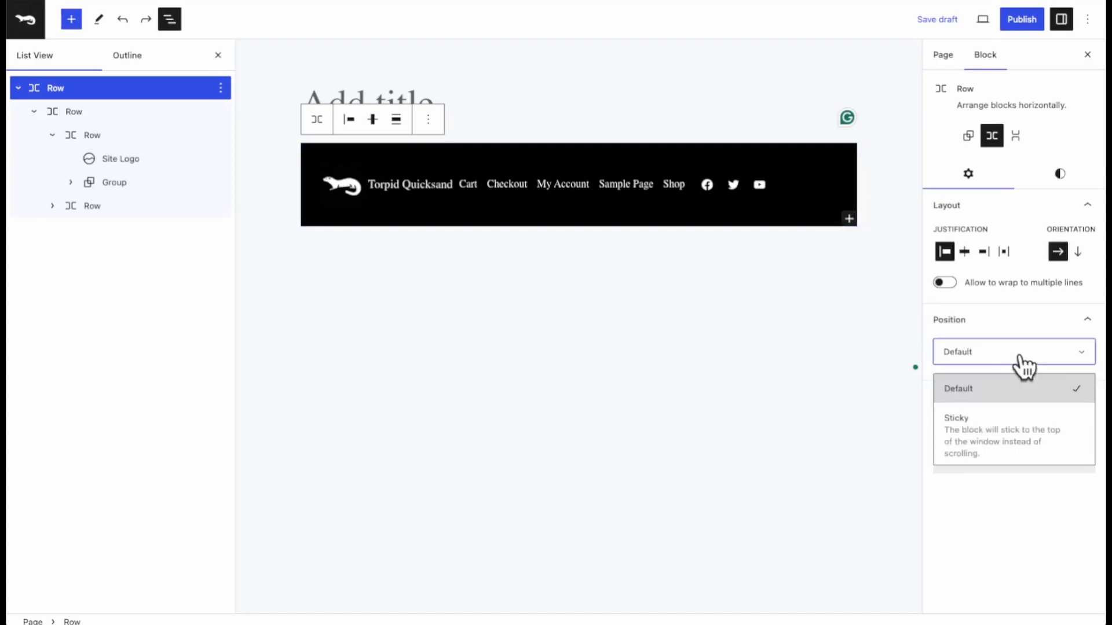
pyautogui.click(1018, 433)
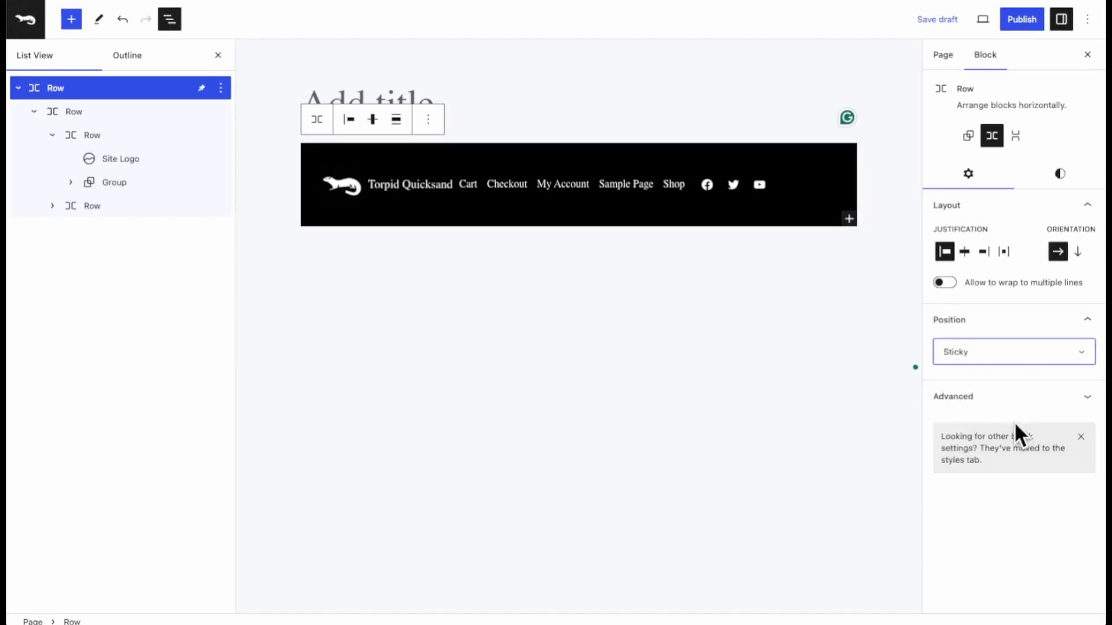
# Set the outer row's HTML element to <header> and stretch the row to full width.
pyautogui.click(1076, 399)
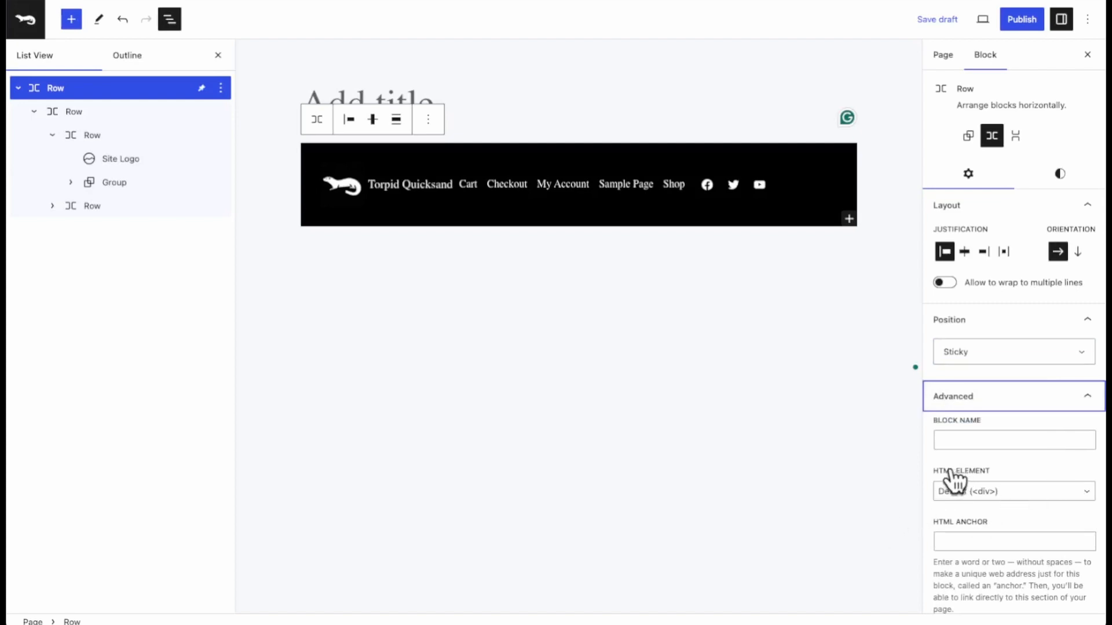
pyautogui.click(1046, 494)
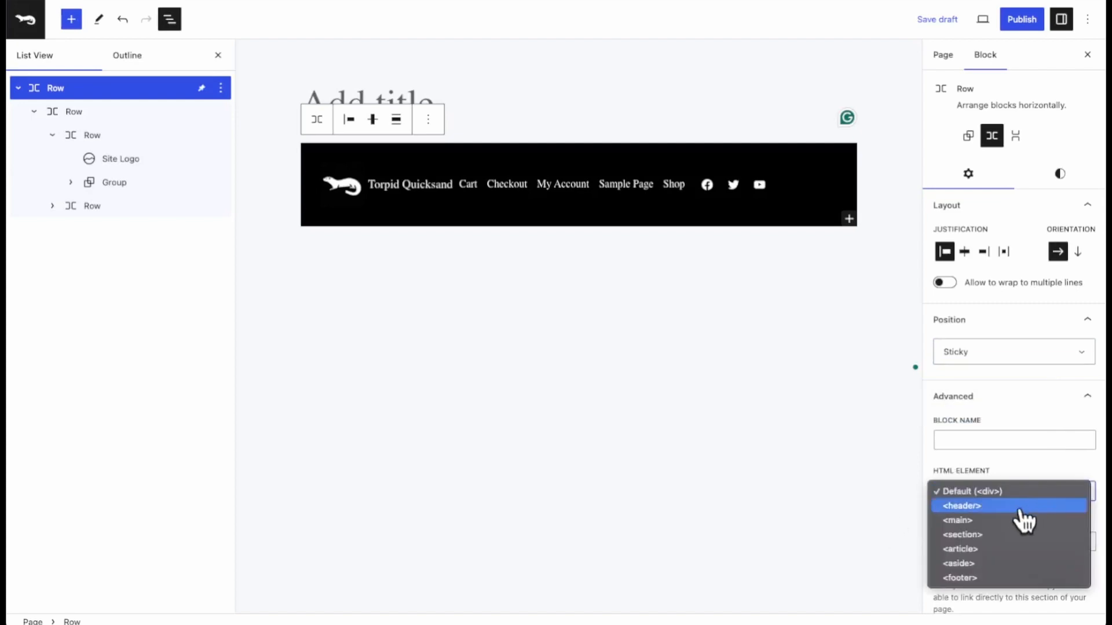
pyautogui.click(993, 506)
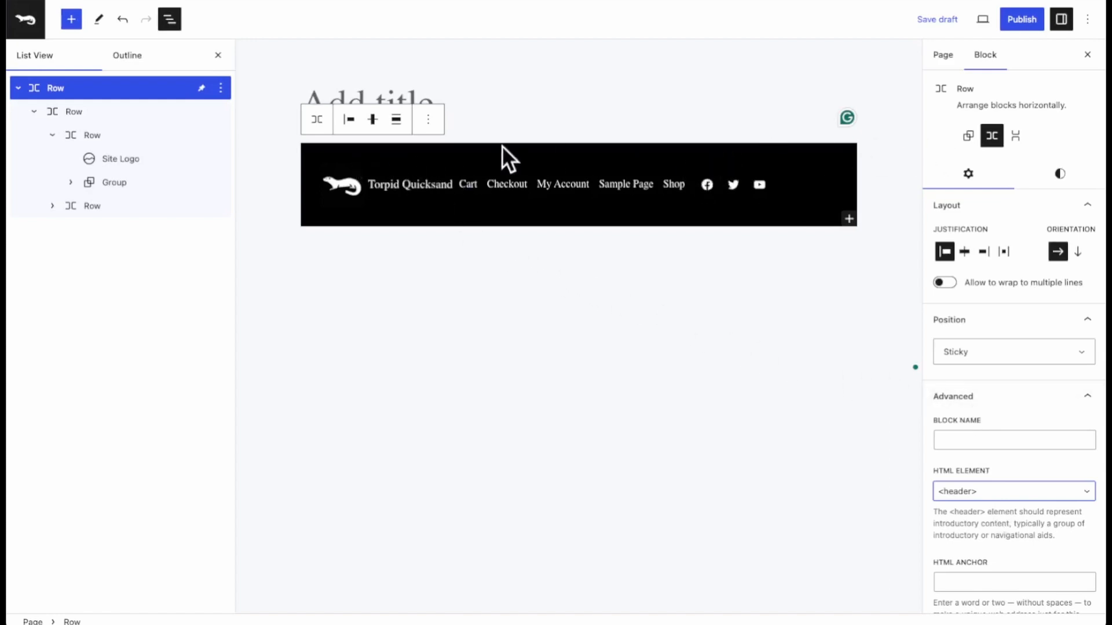
pyautogui.click(395, 120)
pyautogui.click(438, 216)
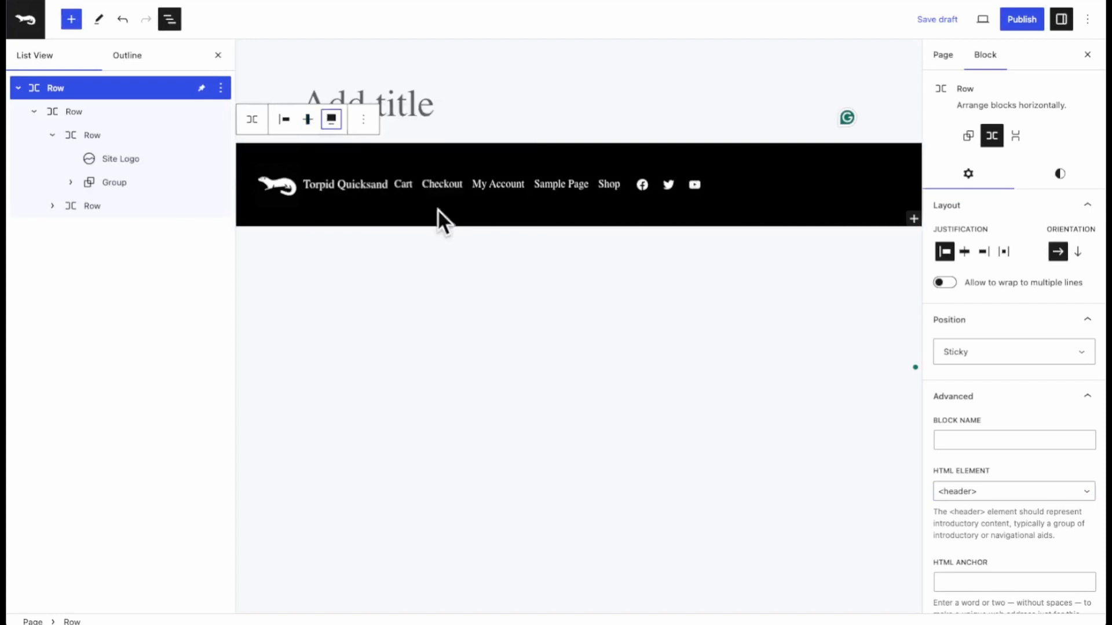
# Move both nested rows out to sit directly inside the outermost row and delete the emptied middle row.
pyautogui.click(79, 113)
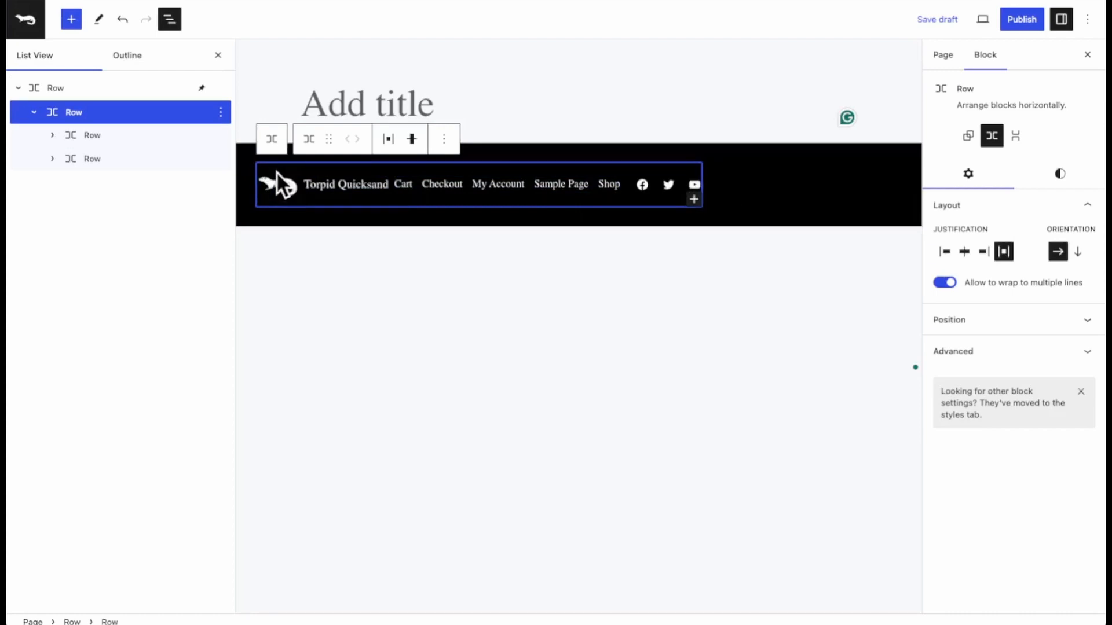
pyautogui.moveTo(87, 139); pyautogui.dragTo(60, 97)
pyautogui.moveTo(87, 167); pyautogui.dragTo(41, 91)
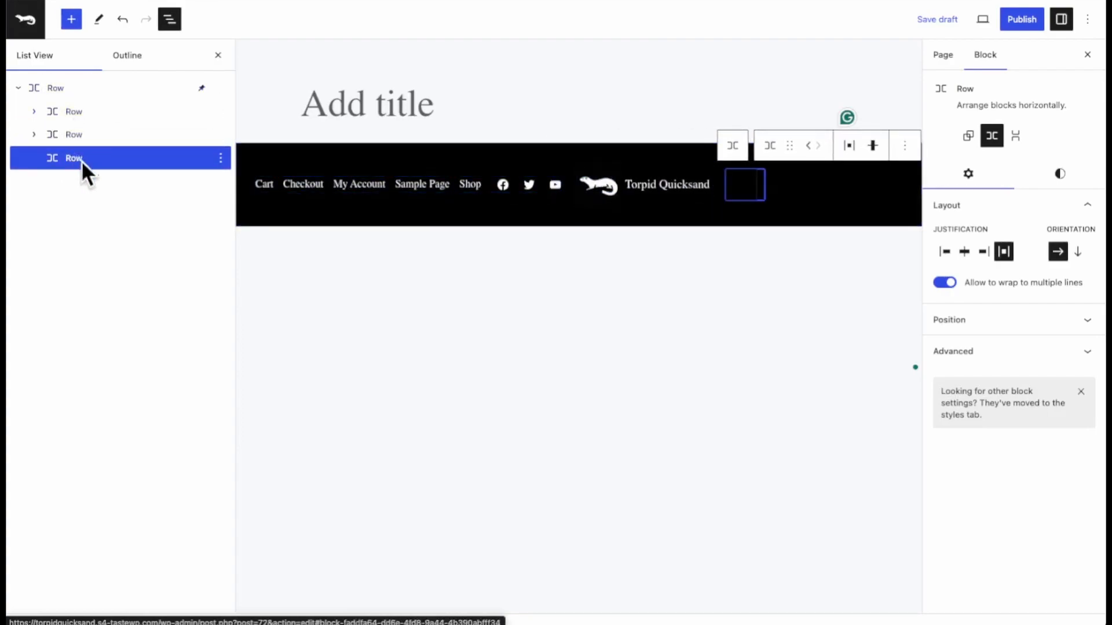
pyautogui.click(221, 157)
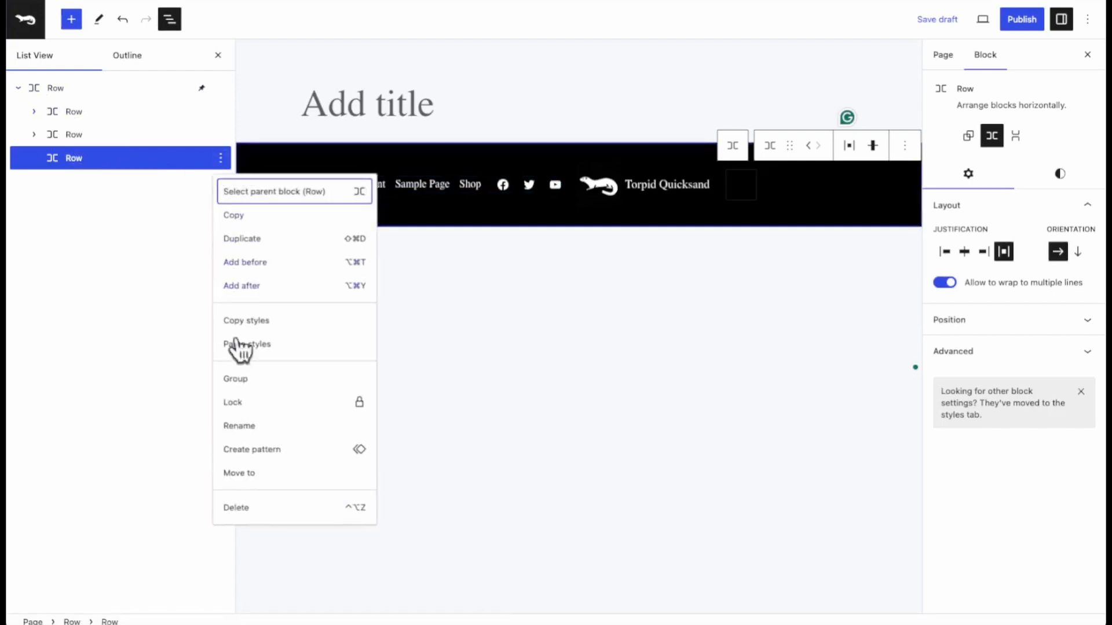
pyautogui.click(267, 512)
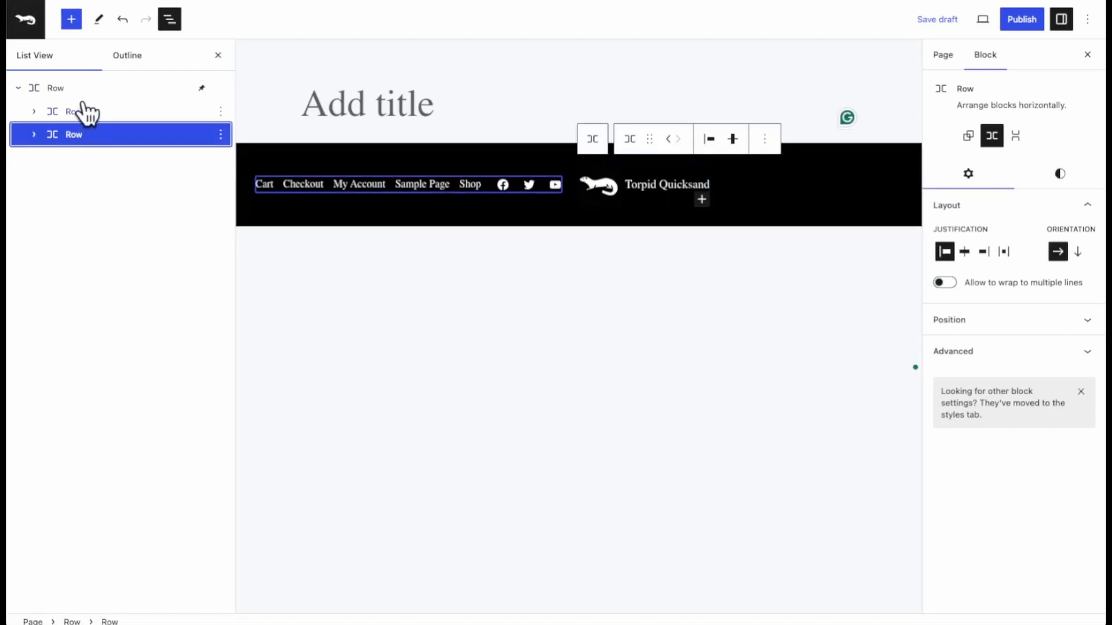
# Set the outermost header row's justification to Space between items.
pyautogui.click(65, 91)
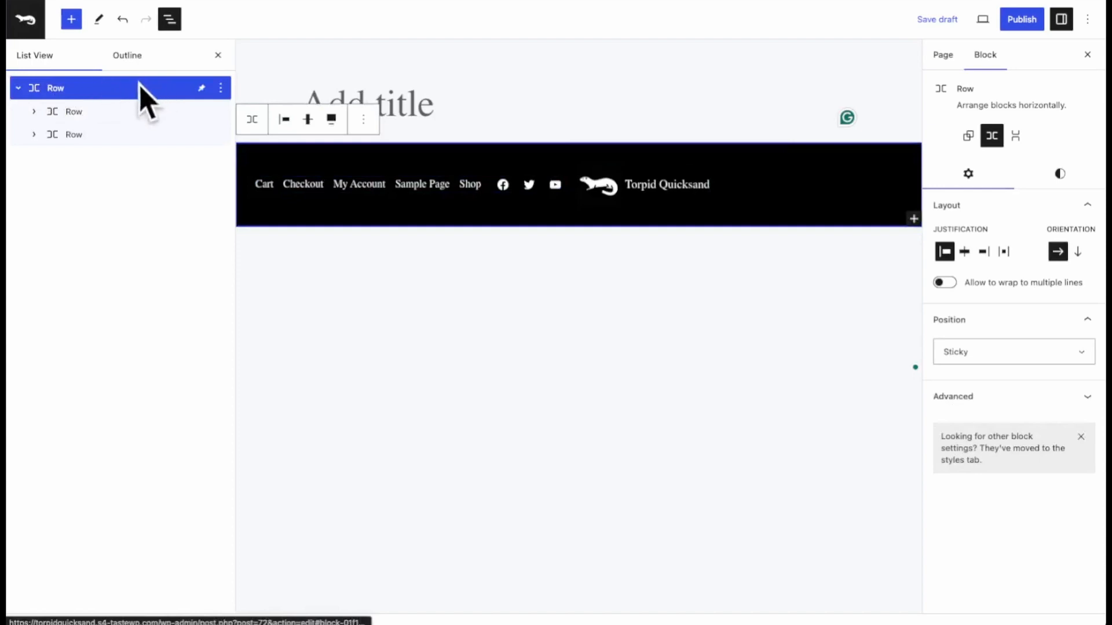
pyautogui.click(284, 120)
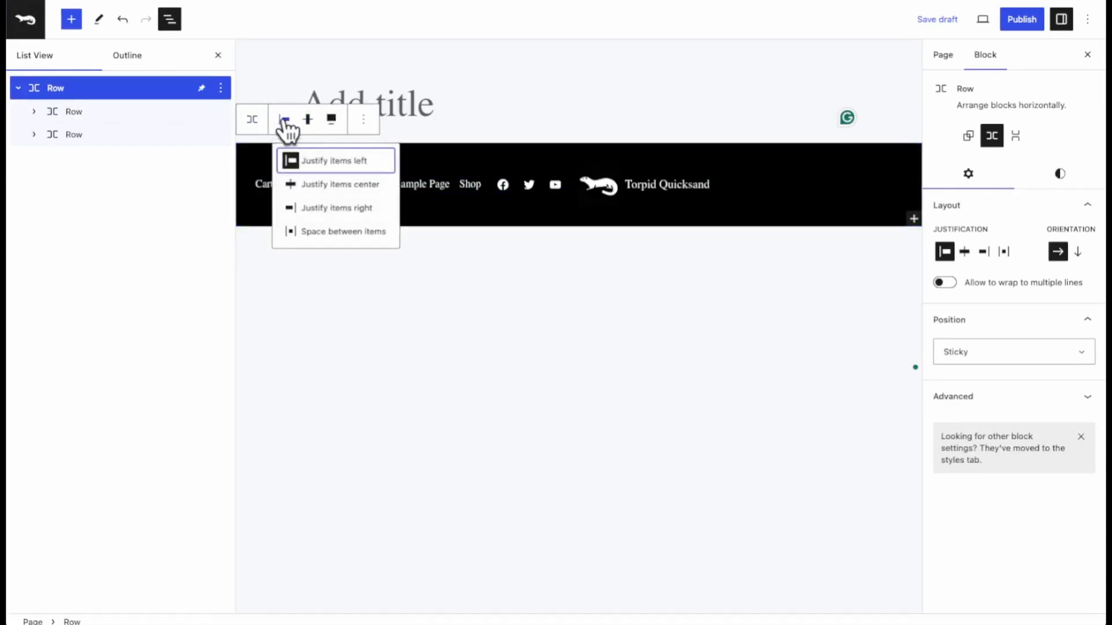
pyautogui.click(333, 231)
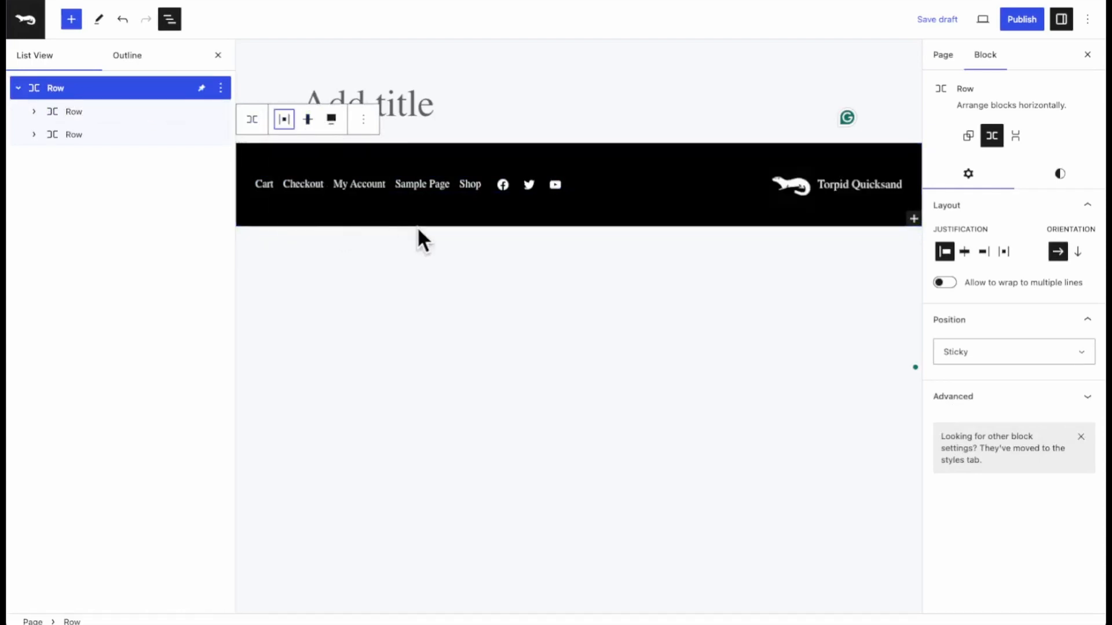
# Reorder the inner rows so the navigation row comes after the logo and site title row.
pyautogui.click(807, 181)
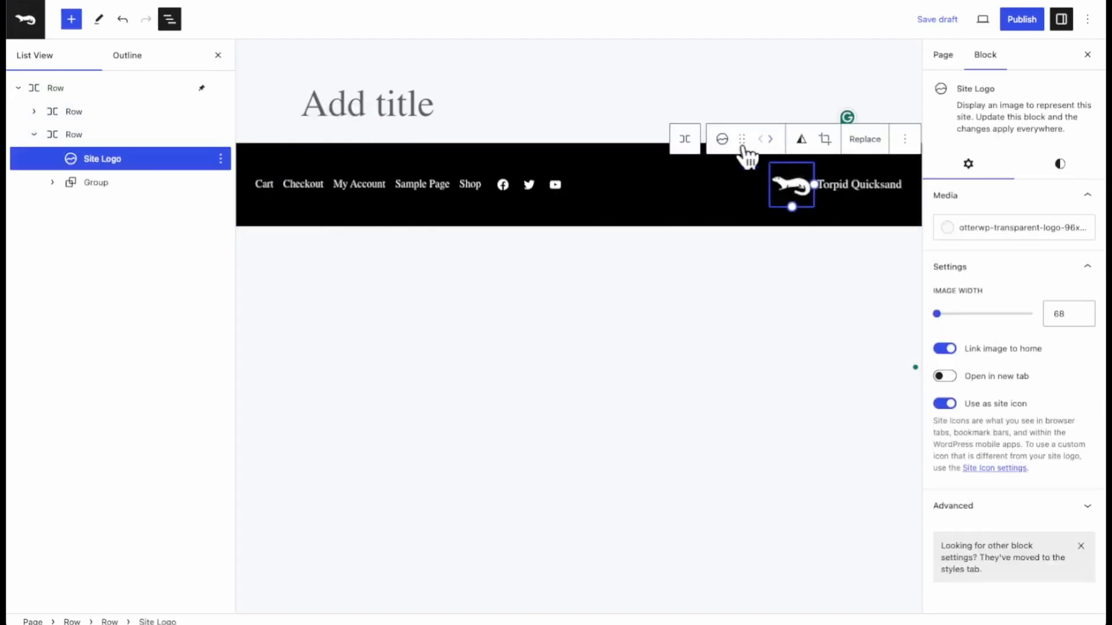
pyautogui.click(459, 176)
pyautogui.click(270, 152)
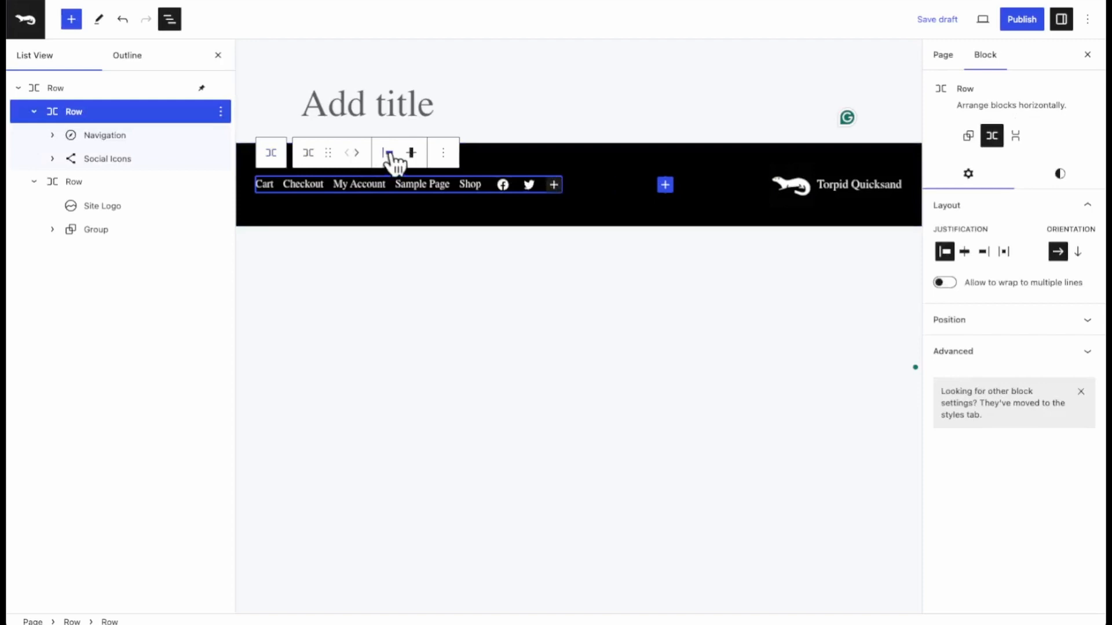
pyautogui.click(358, 152)
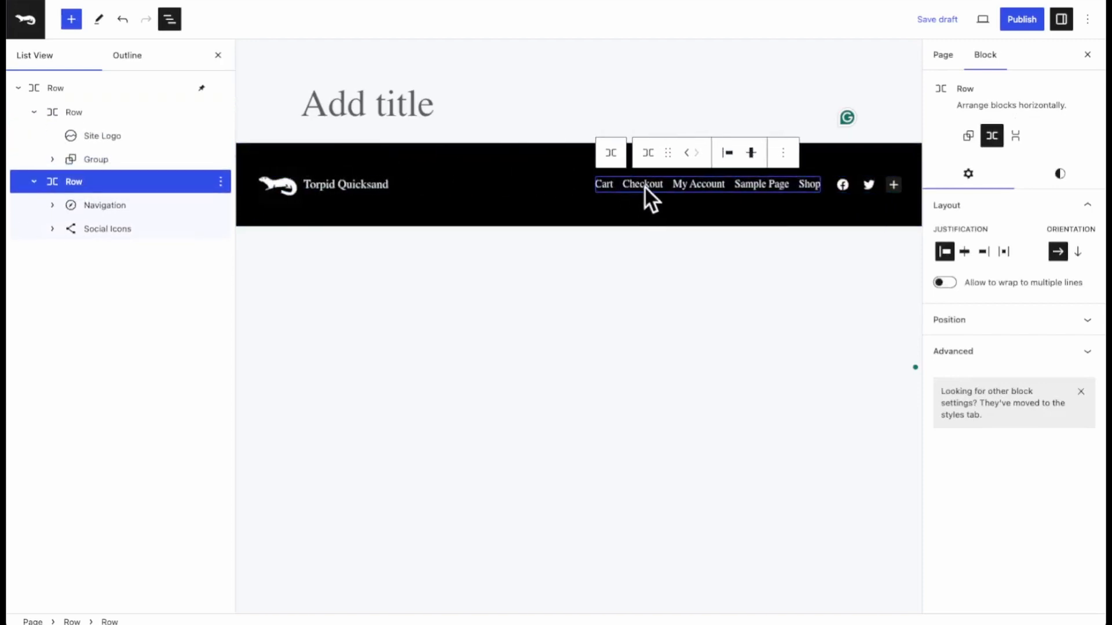
# Delete the whole Social Icons block from the header's navigation row.
pyautogui.click(843, 185)
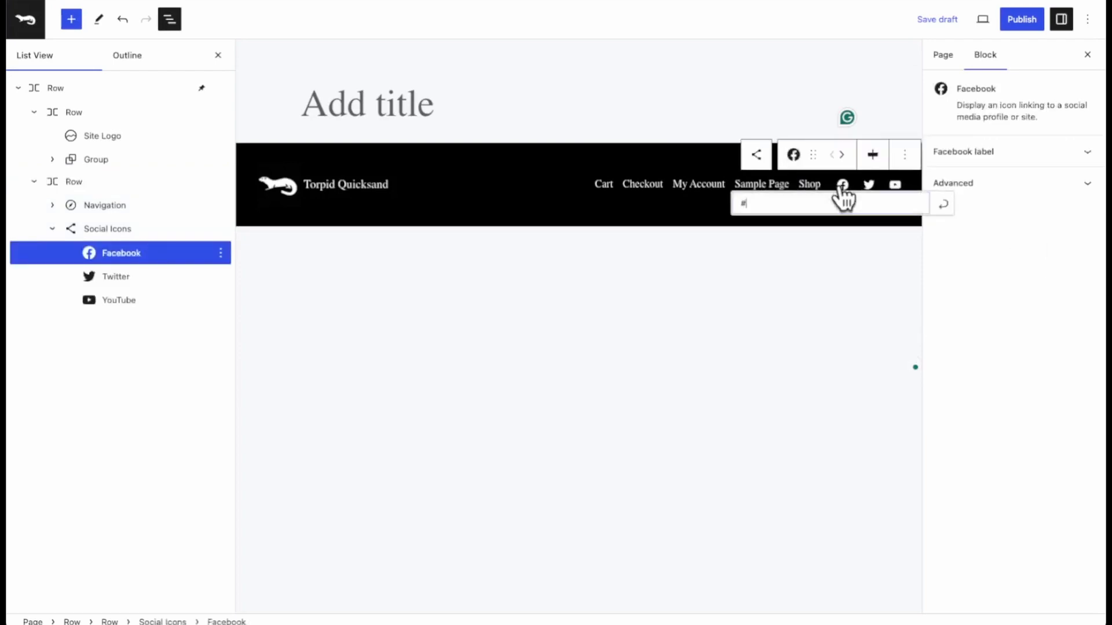
pyautogui.click(763, 161)
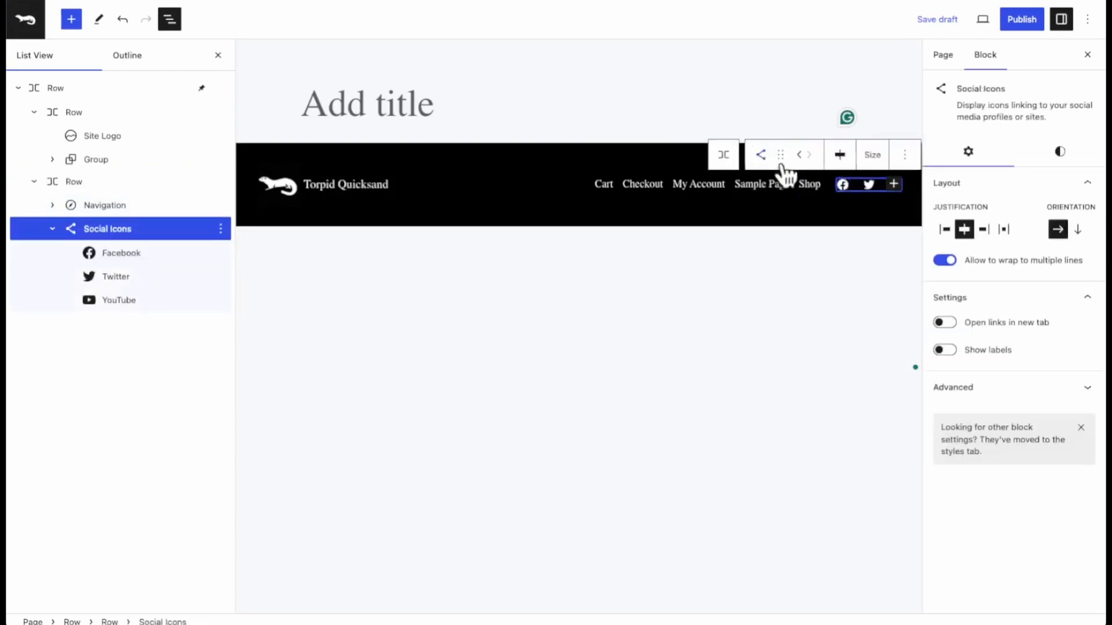
pyautogui.click(906, 157)
pyautogui.click(928, 517)
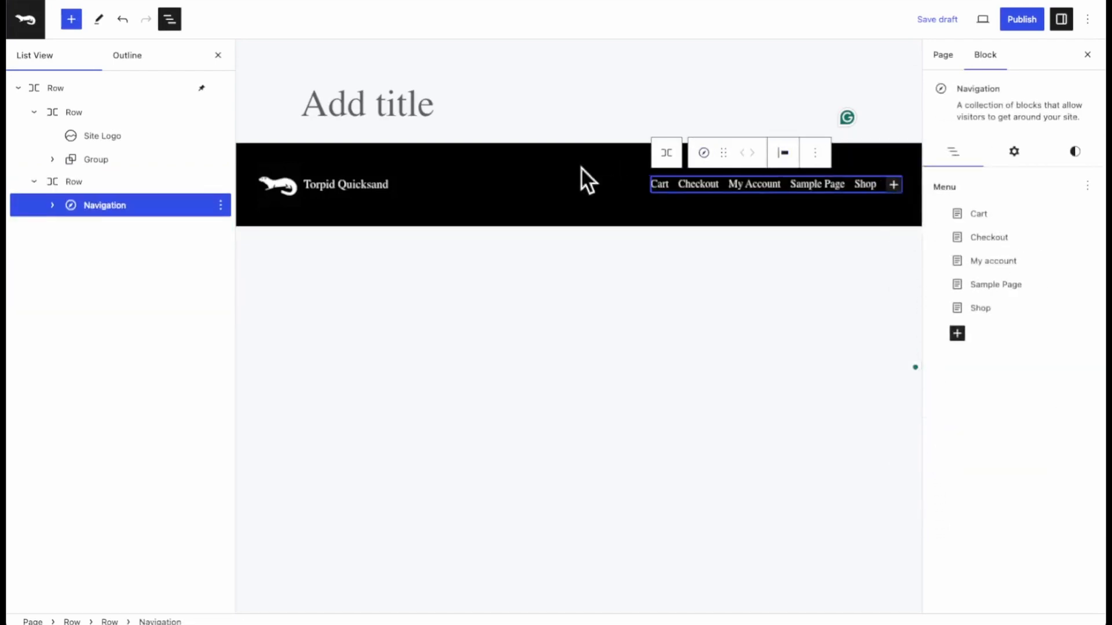
# Delete the Site Title block beside the logo in the header.
pyautogui.click(329, 183)
pyautogui.click(484, 154)
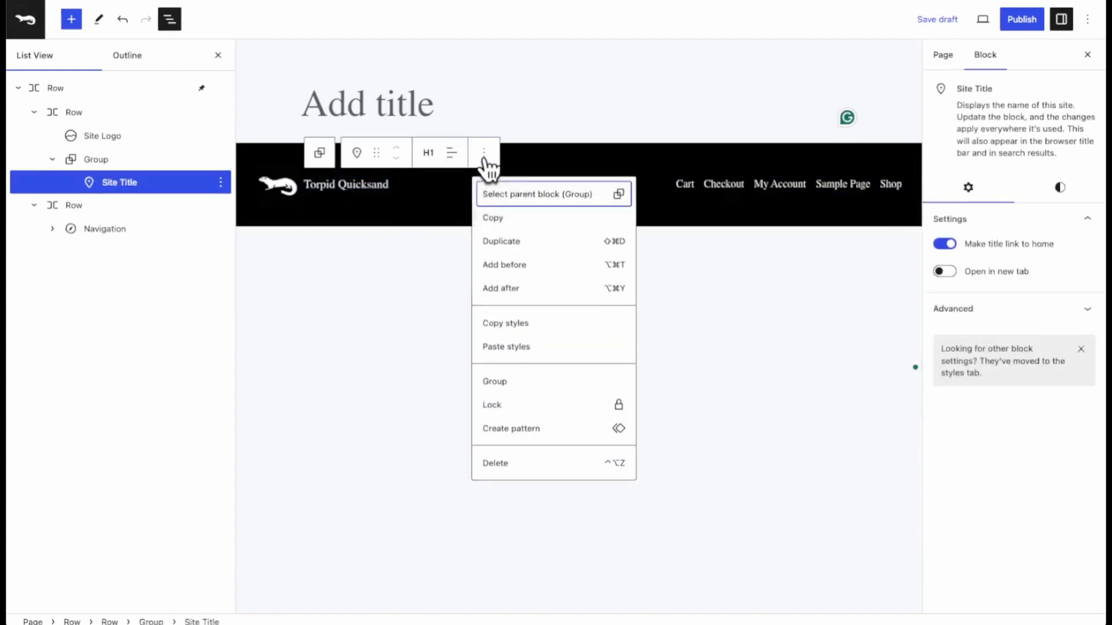
pyautogui.click(502, 464)
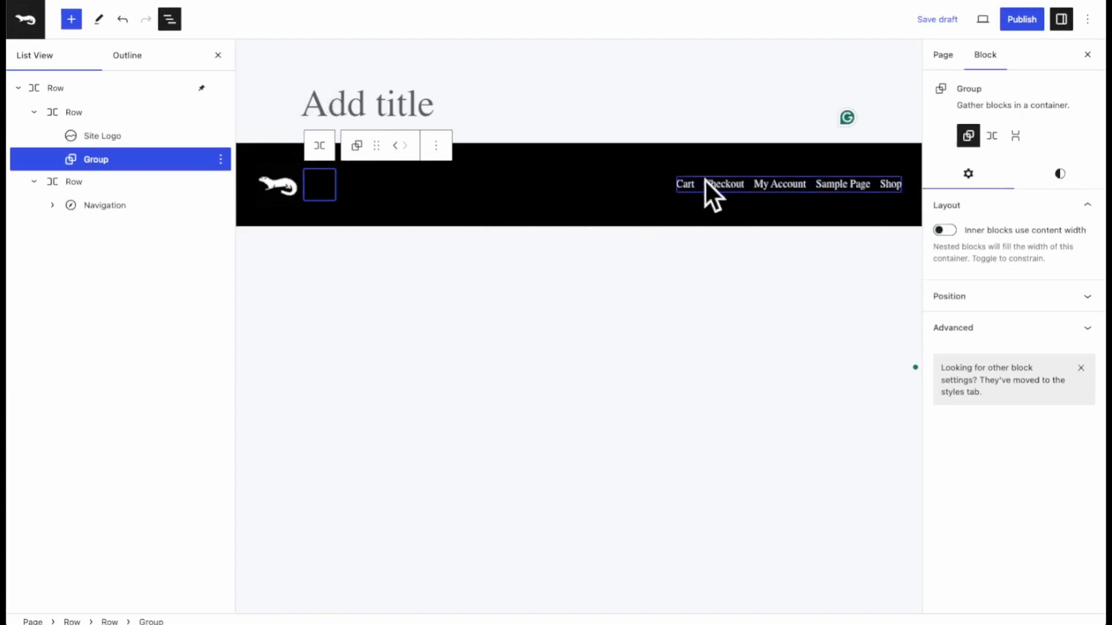
# Add a Mini-Cart block to the outermost header row and move it into the inner row holding the navigation.
pyautogui.click(628, 179)
pyautogui.click(633, 152)
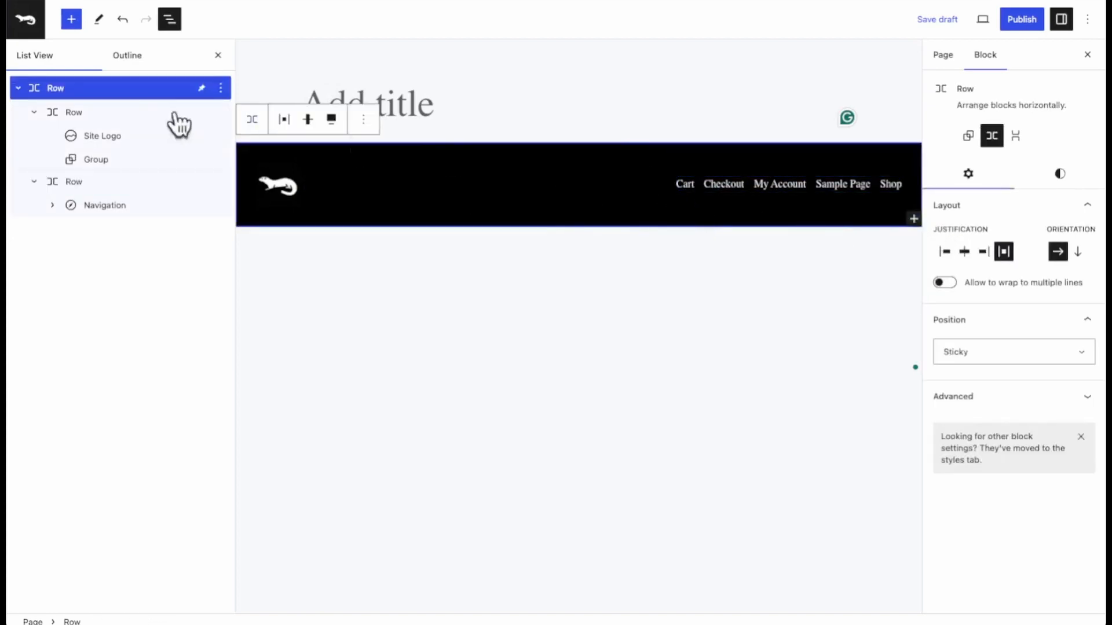
pyautogui.click(77, 90)
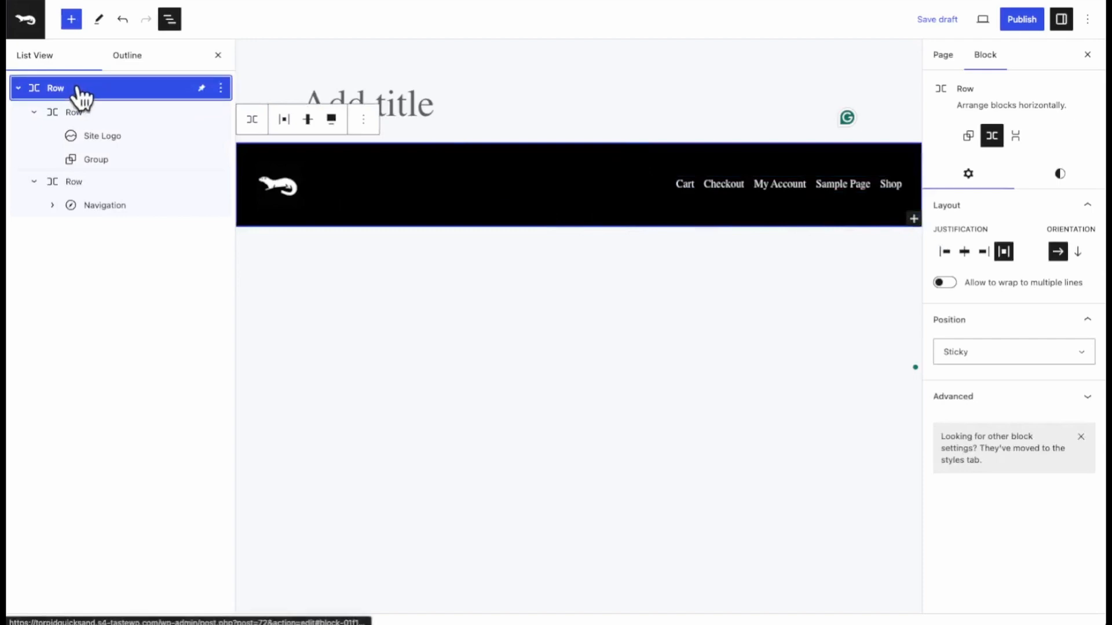
pyautogui.click(913, 218)
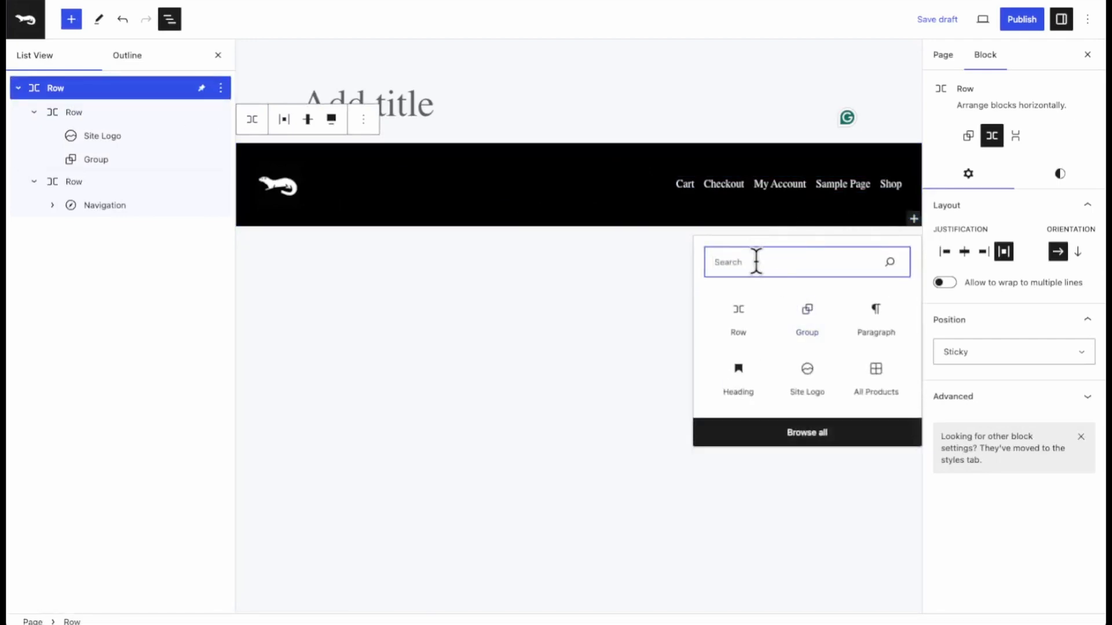
pyautogui.write('min')
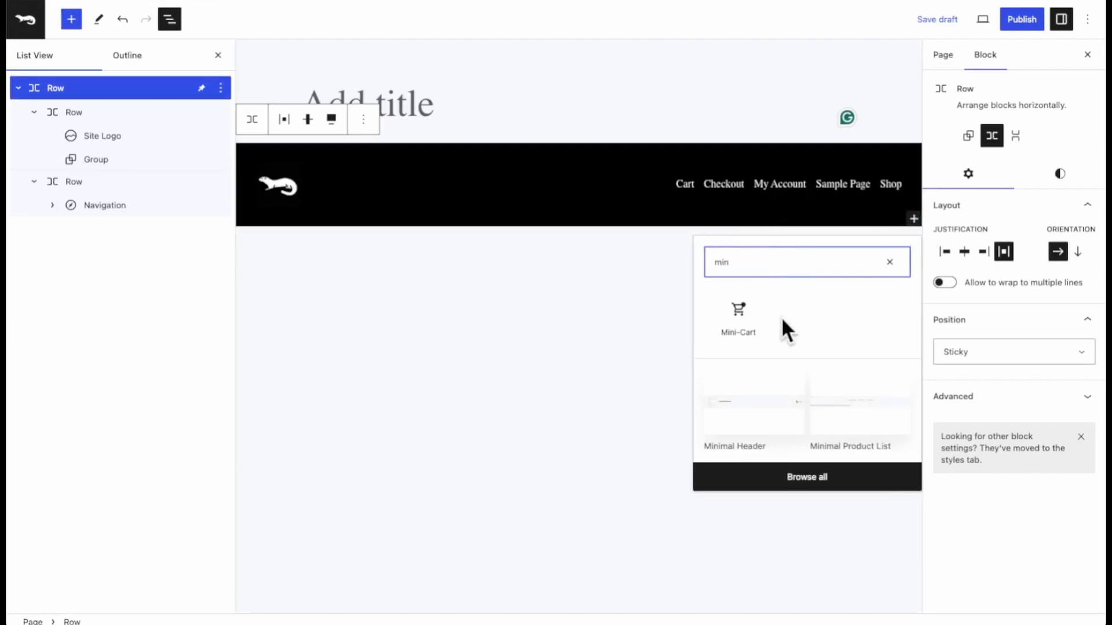
pyautogui.click(742, 320)
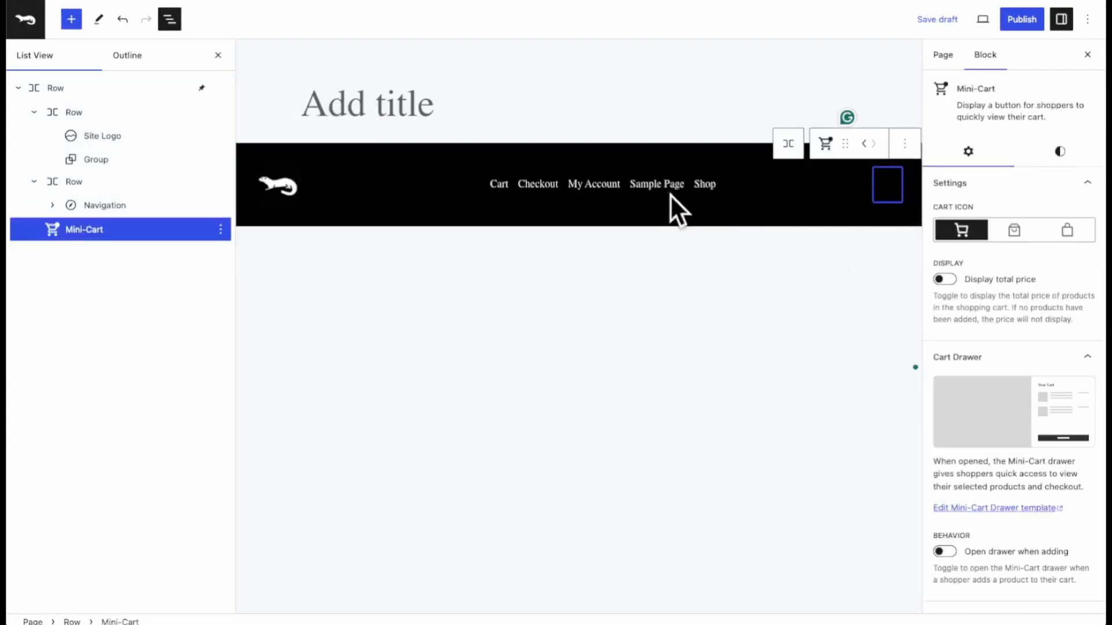
pyautogui.click(34, 182)
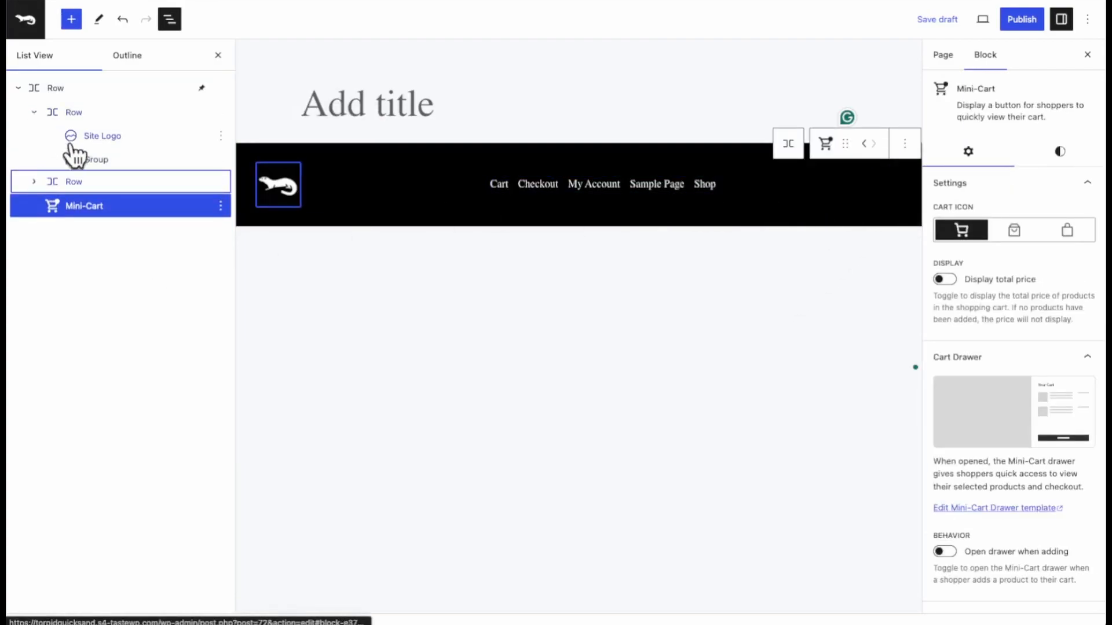
pyautogui.moveTo(78, 209)
pyautogui.mouseDown()
pyautogui.moveTo(83, 190)
pyautogui.moveTo(94, 199)
pyautogui.mouseUp()
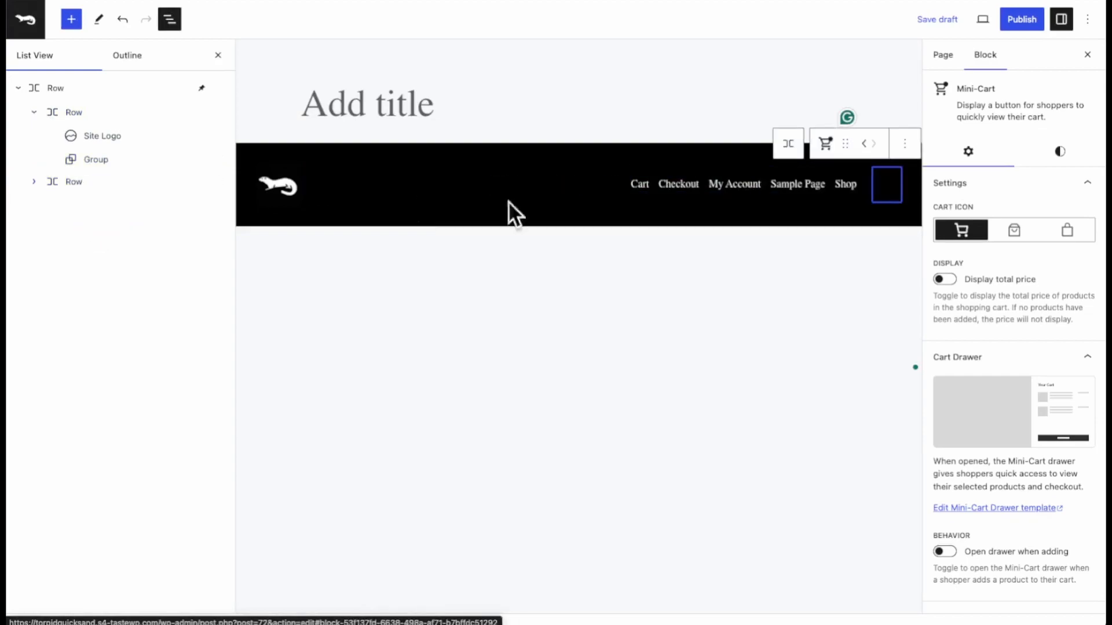
# Switch the Mini-Cart's cart icon to the third option, the shopping bag, and set its price and icon colors to white.
pyautogui.click(1066, 230)
pyautogui.click(1061, 157)
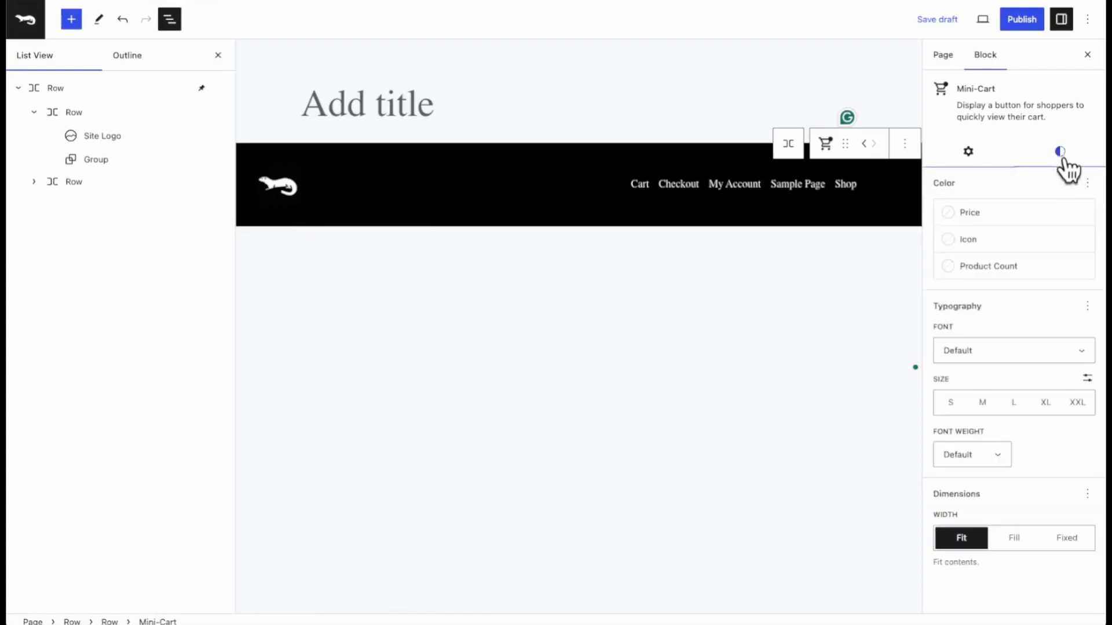
pyautogui.click(985, 215)
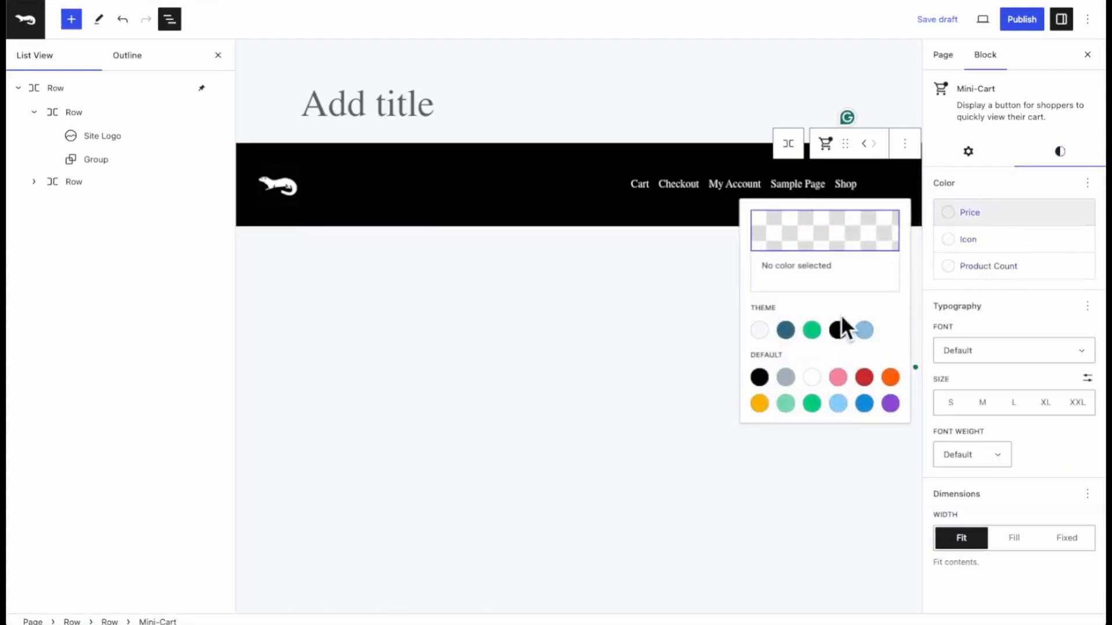
pyautogui.click(811, 377)
pyautogui.click(979, 240)
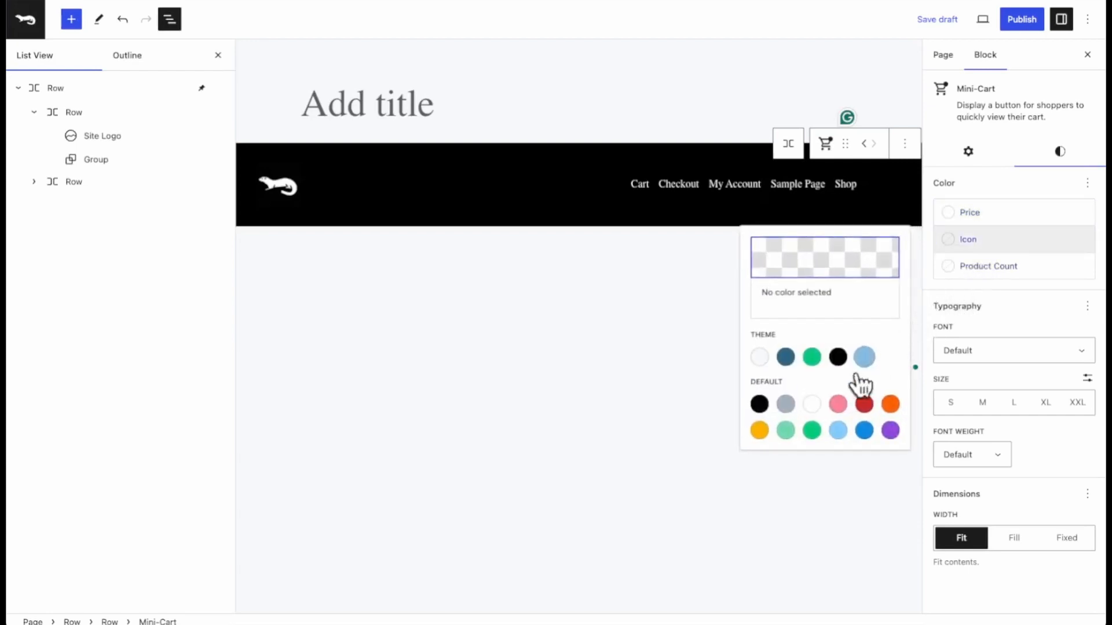
pyautogui.click(811, 404)
pyautogui.click(1002, 266)
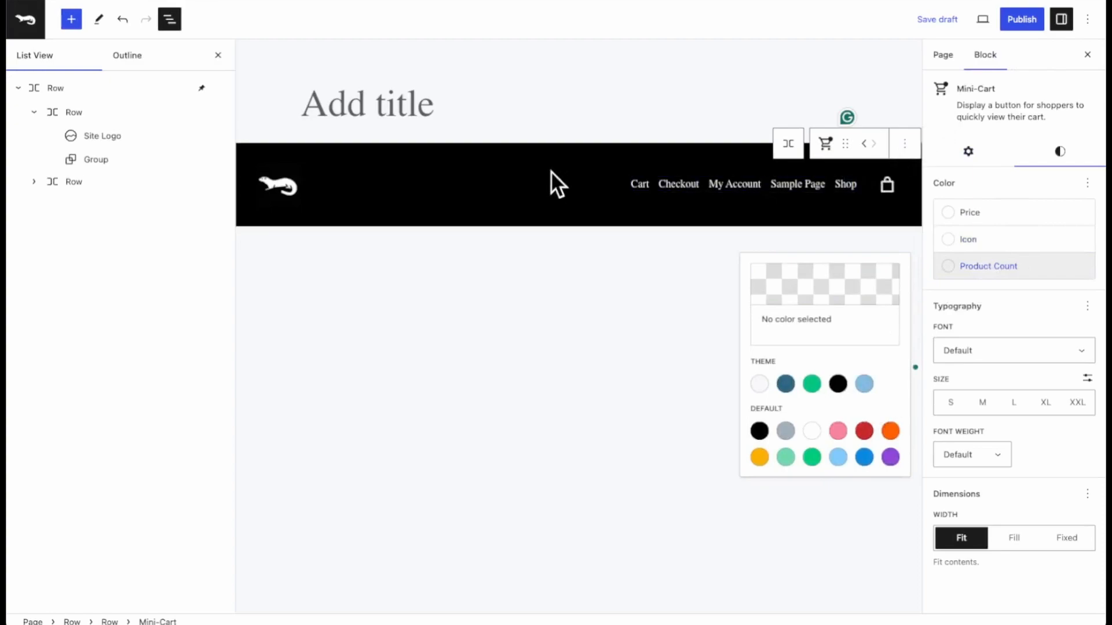
# Apply the Frosted Glass style to the outermost header row.
pyautogui.click(572, 161)
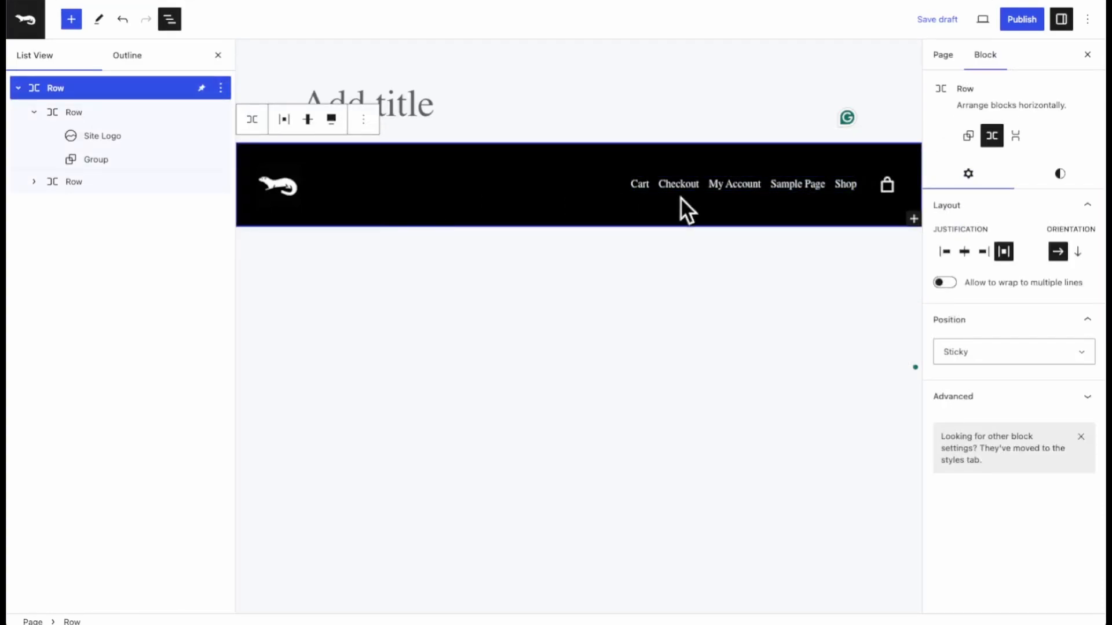
pyautogui.click(1059, 175)
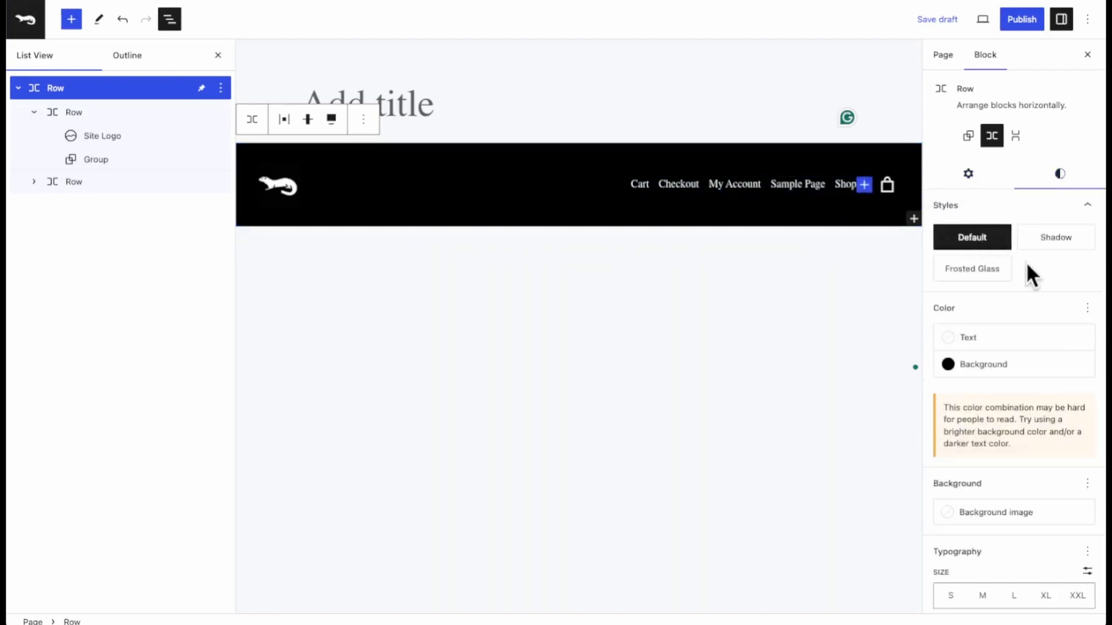
pyautogui.moveTo(985, 271)
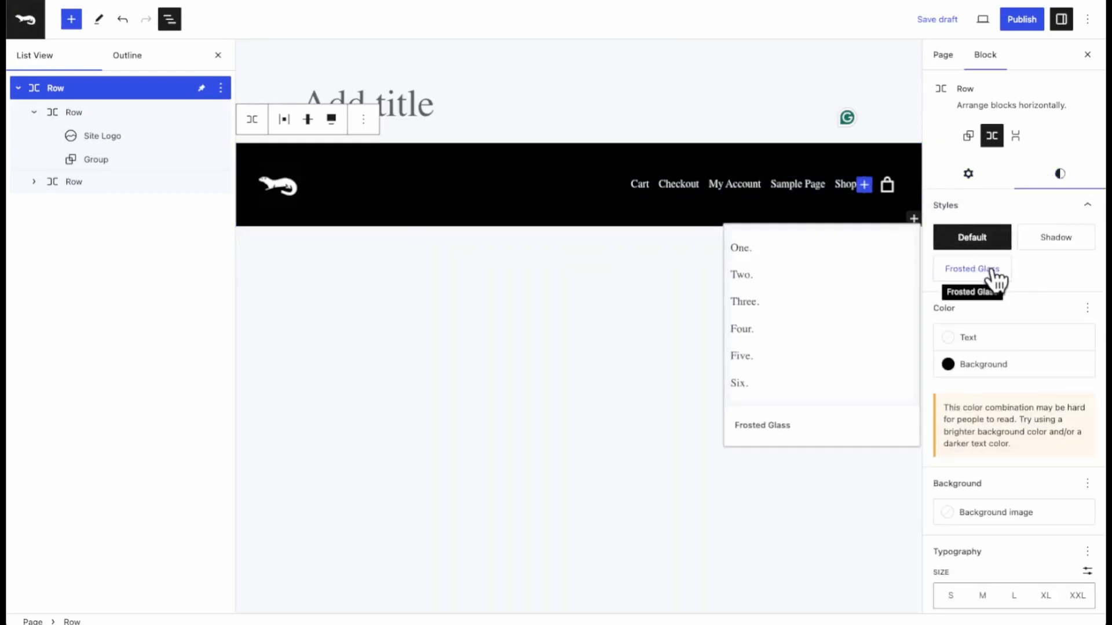
pyautogui.click(995, 277)
# Set the outermost header row's background to Vivid cyan blue and lower its opacity to produce #0792E3C2.
pyautogui.click(992, 365)
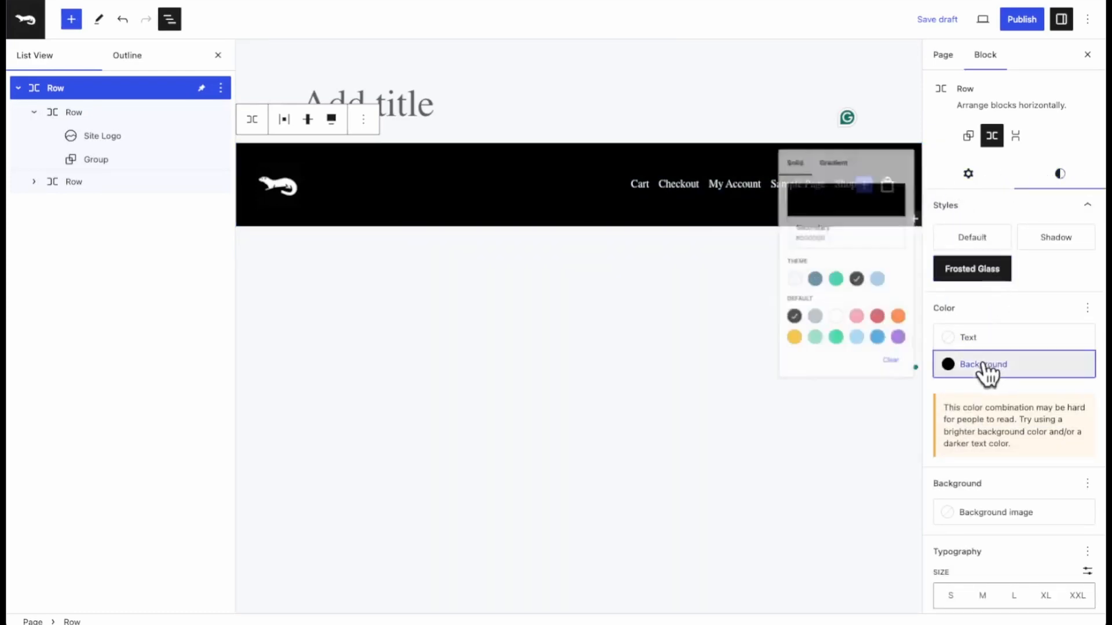
pyautogui.click(864, 327)
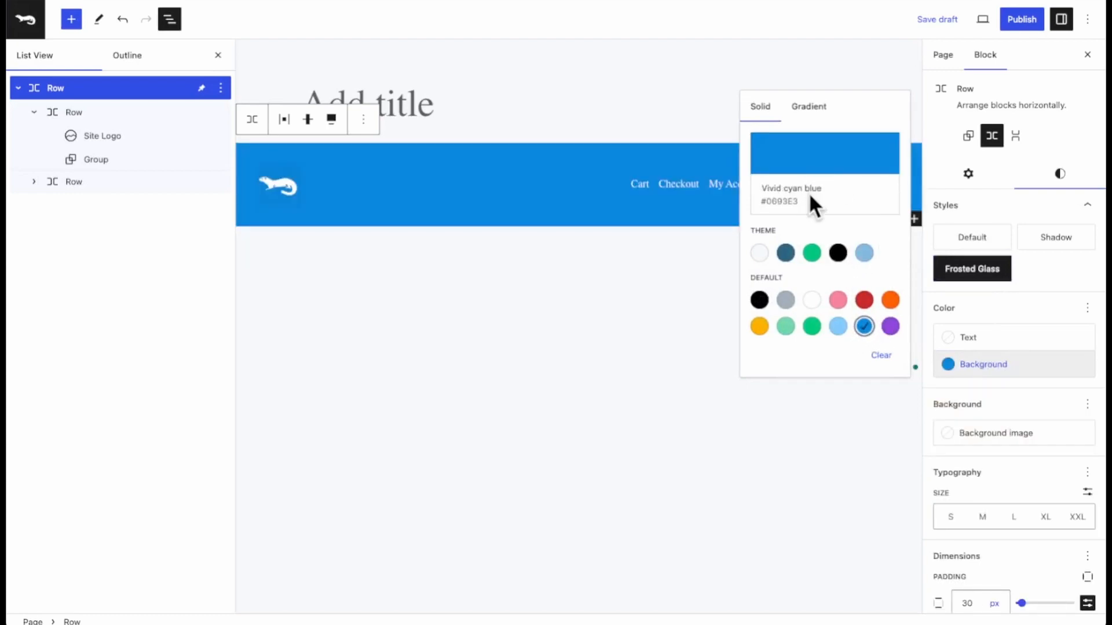
pyautogui.click(814, 172)
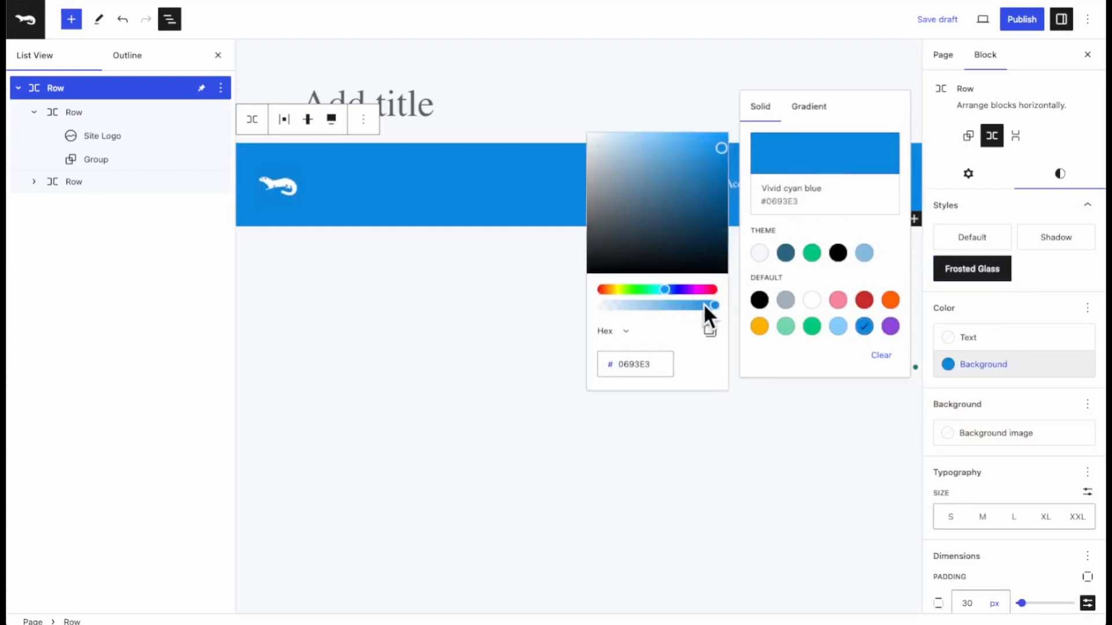
pyautogui.moveTo(709, 305); pyautogui.dragTo(687, 306)
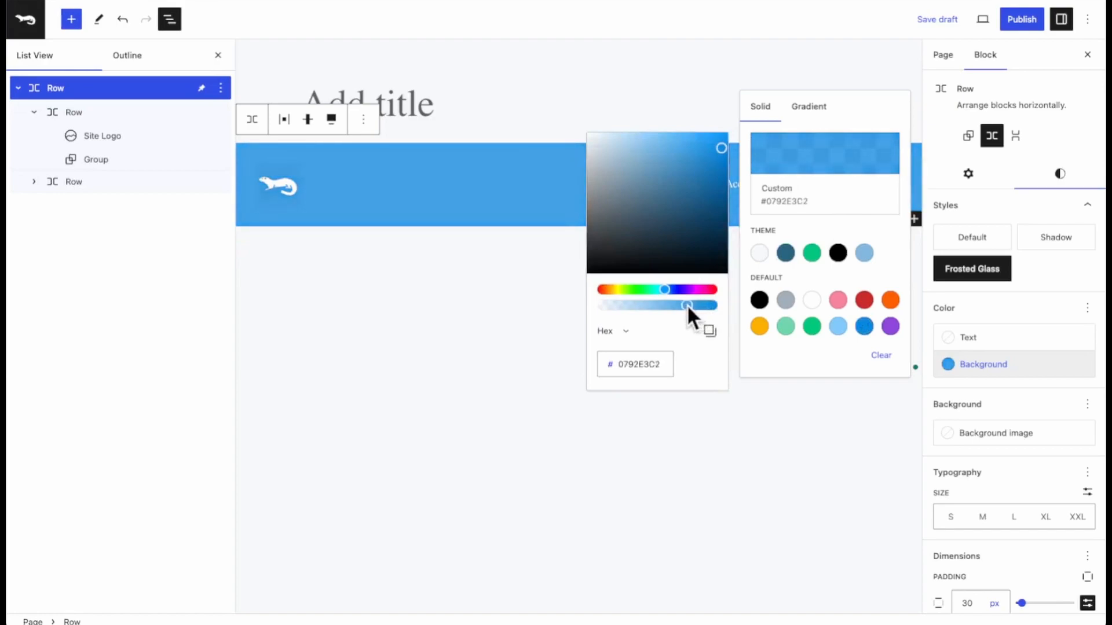
pyautogui.click(537, 152)
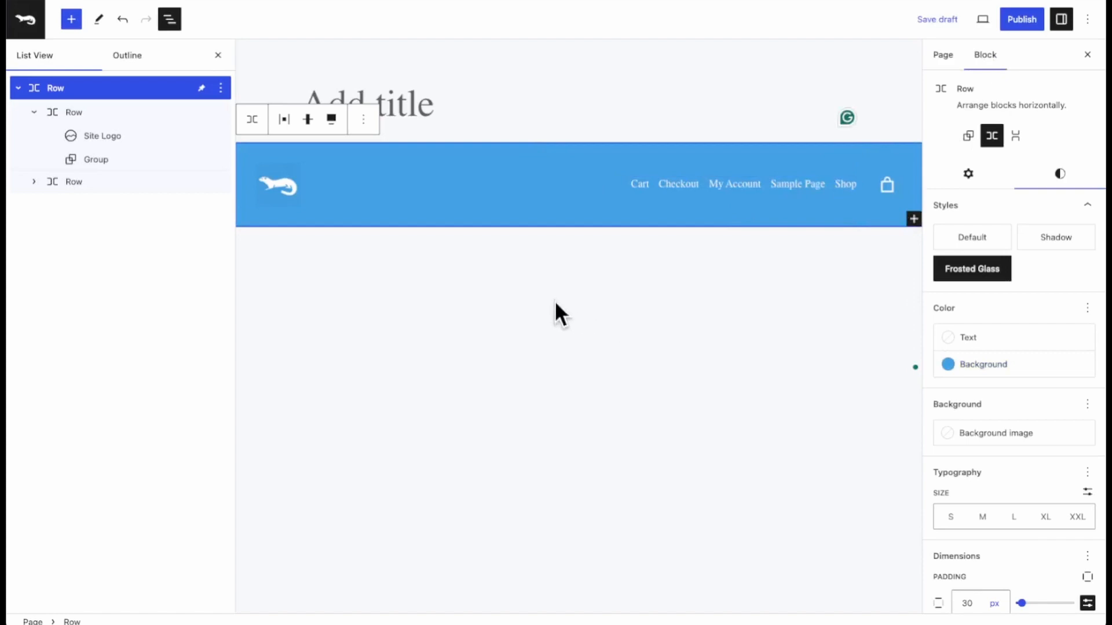
# Add a center-aligned heading reading "All Our Products" below the header.
pyautogui.click(443, 371)
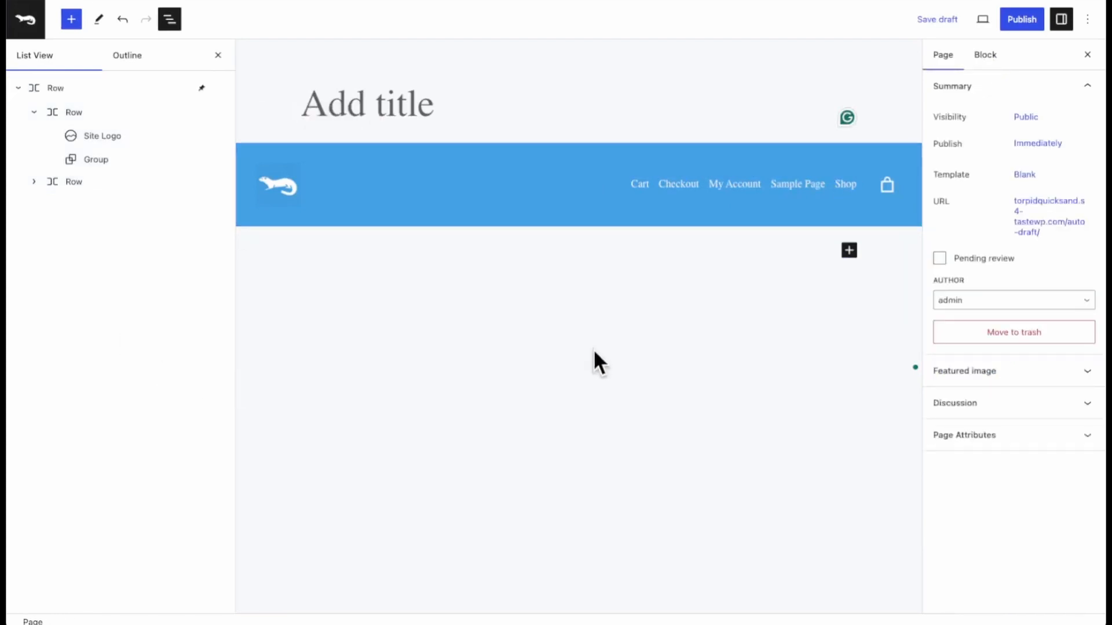
pyautogui.click(849, 250)
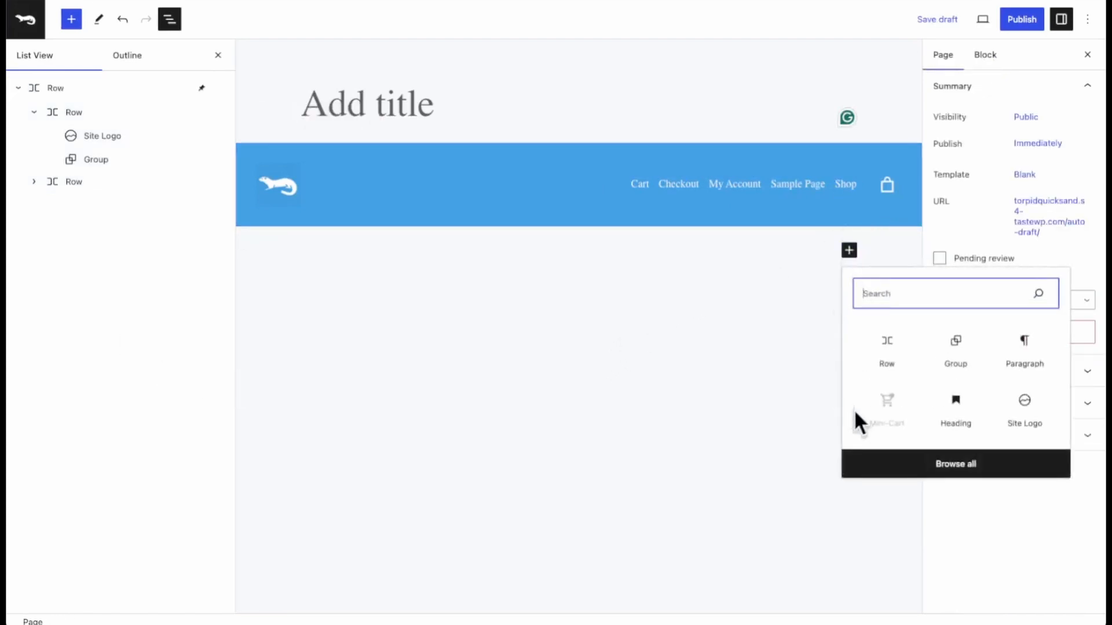
pyautogui.click(955, 411)
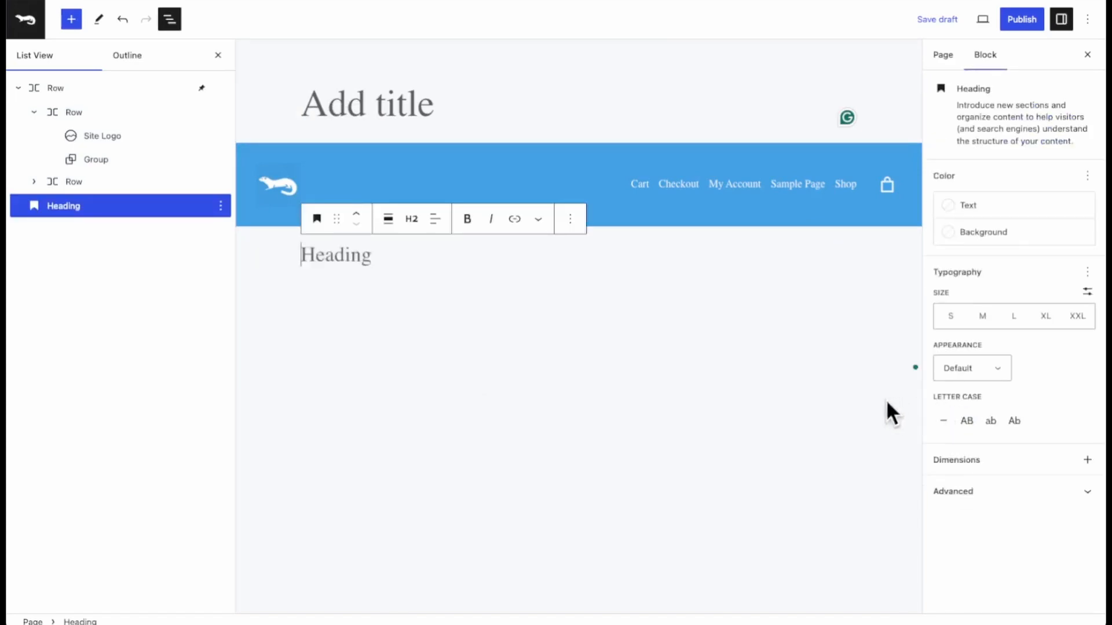
pyautogui.click(436, 223)
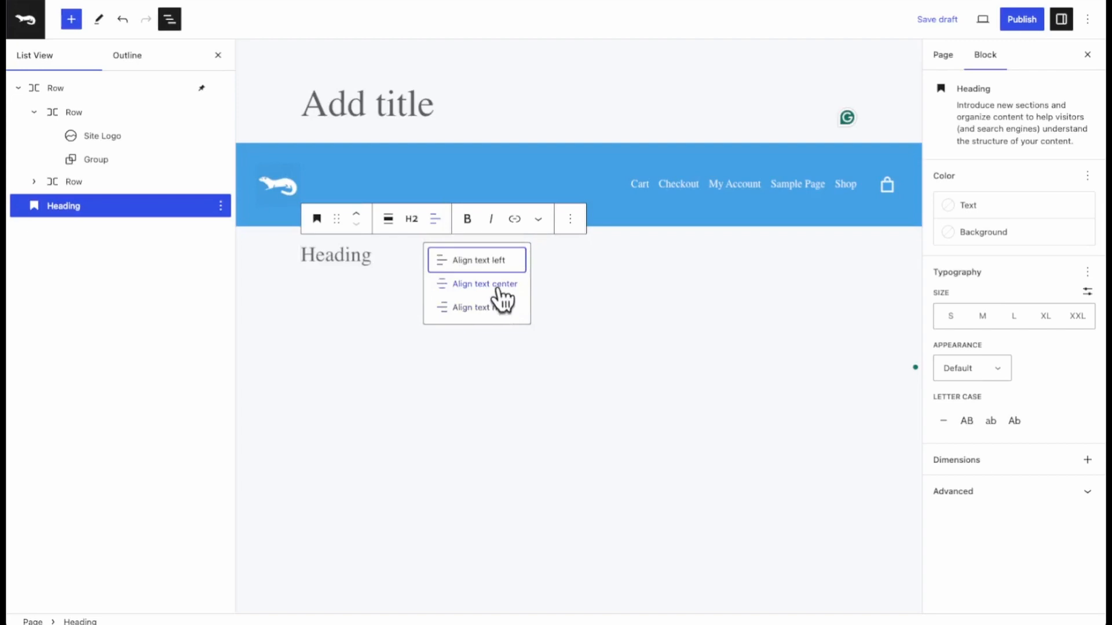
pyautogui.click(497, 285)
pyautogui.write('A')
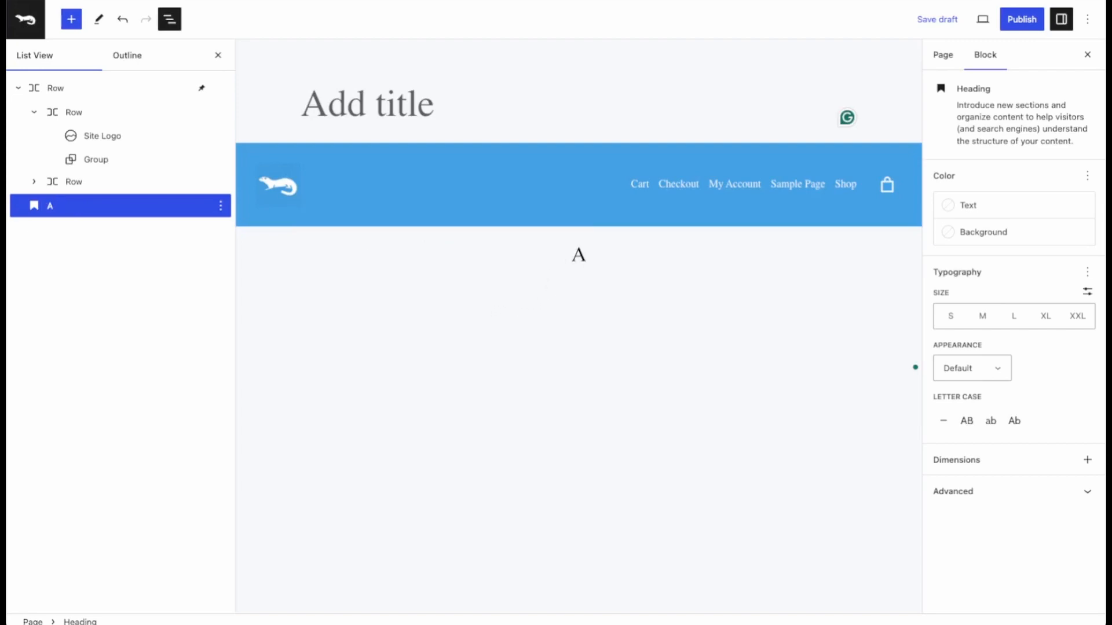
pyautogui.write('ll Our Product')
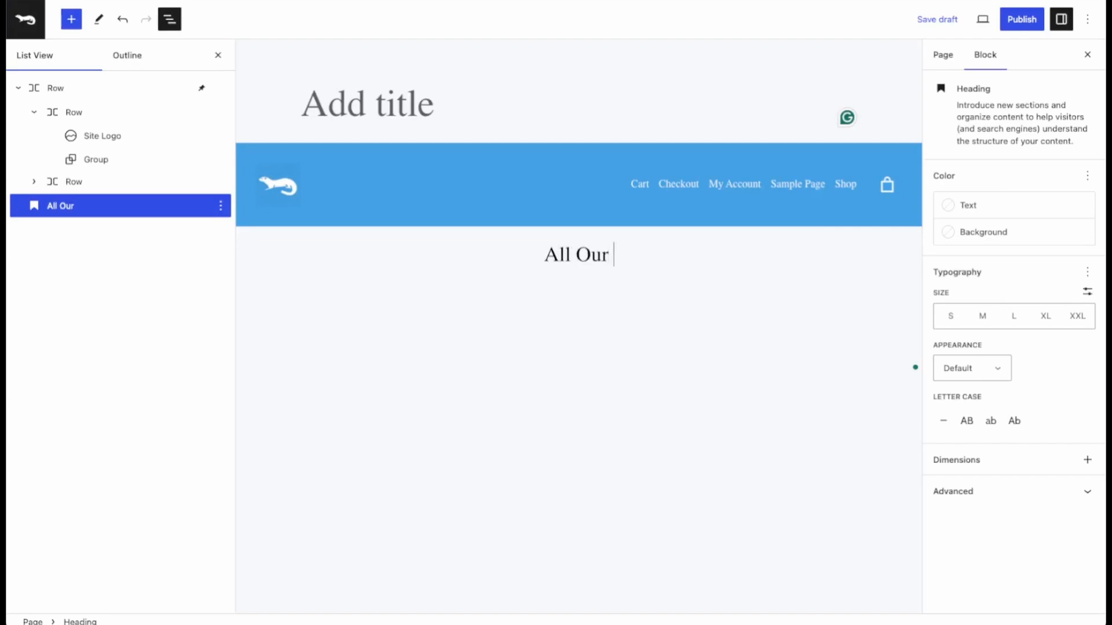
pyautogui.write('s')
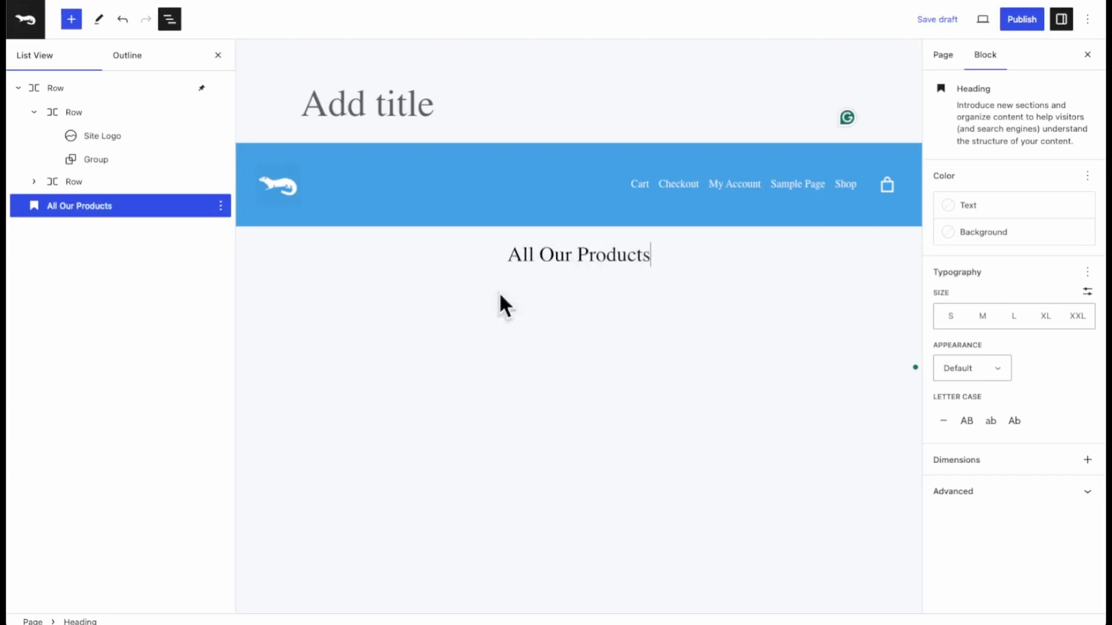
# Insert an All Products block below the "All Our Products" heading.
pyautogui.click(563, 367)
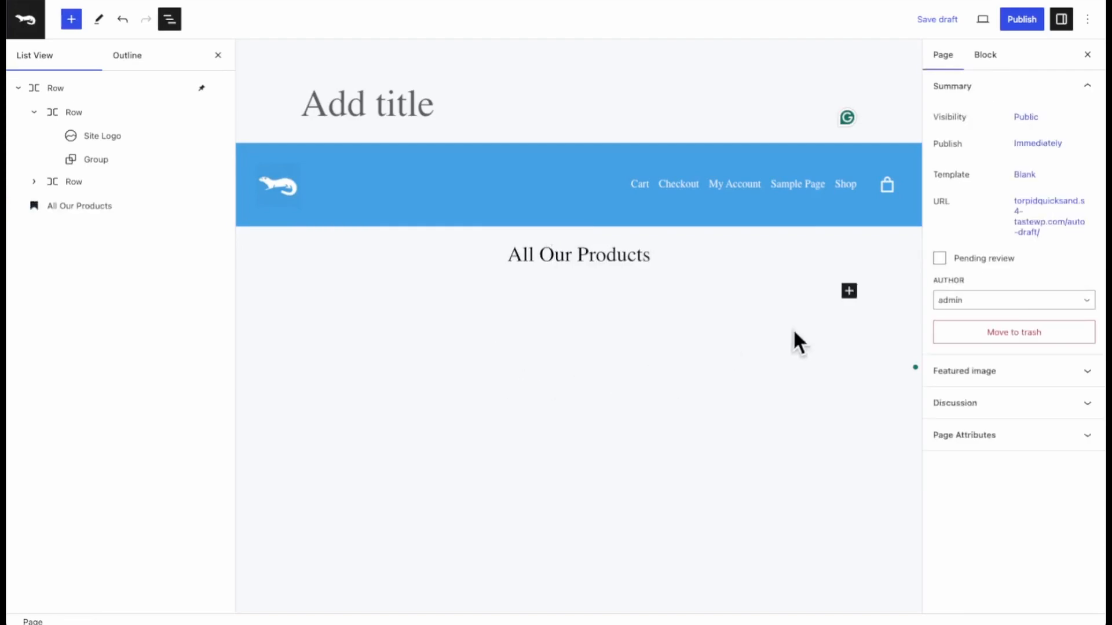
pyautogui.click(851, 292)
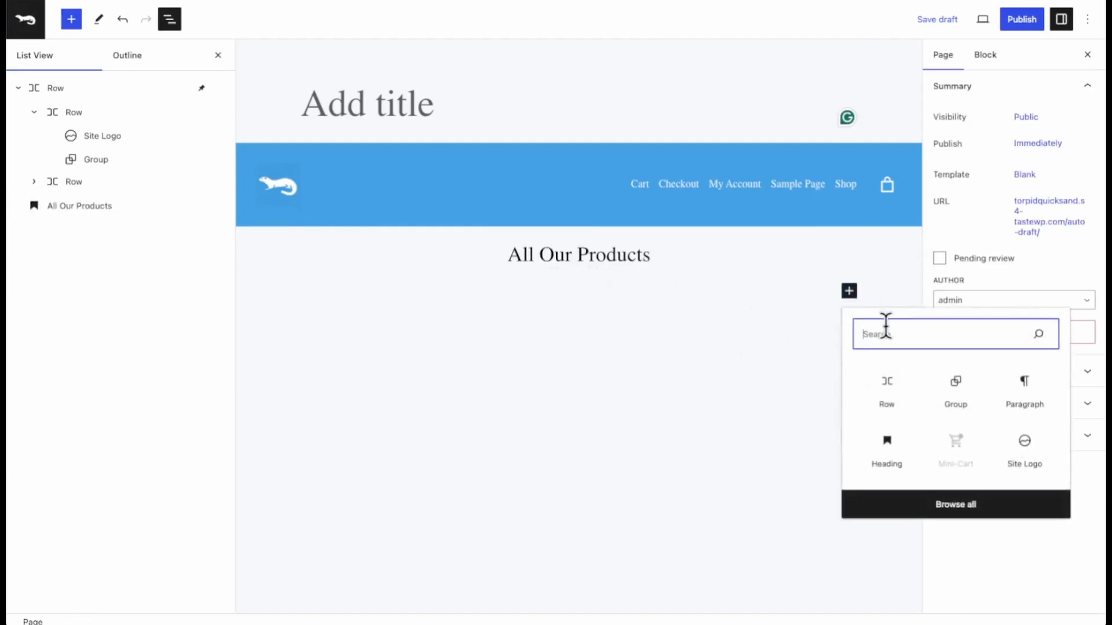
pyautogui.write('all')
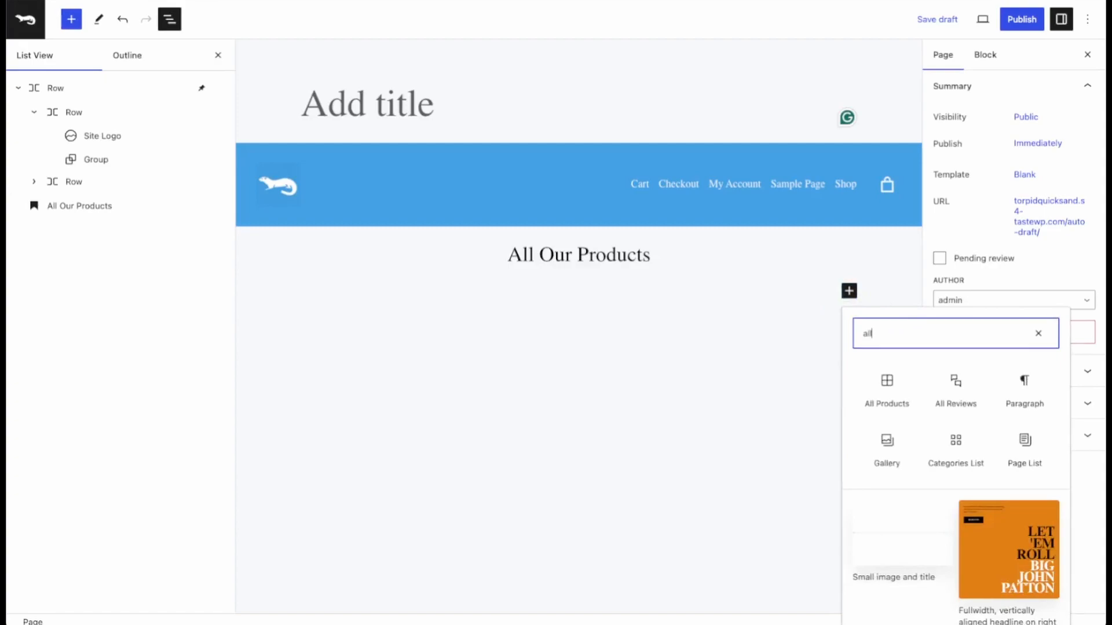
pyautogui.click(886, 388)
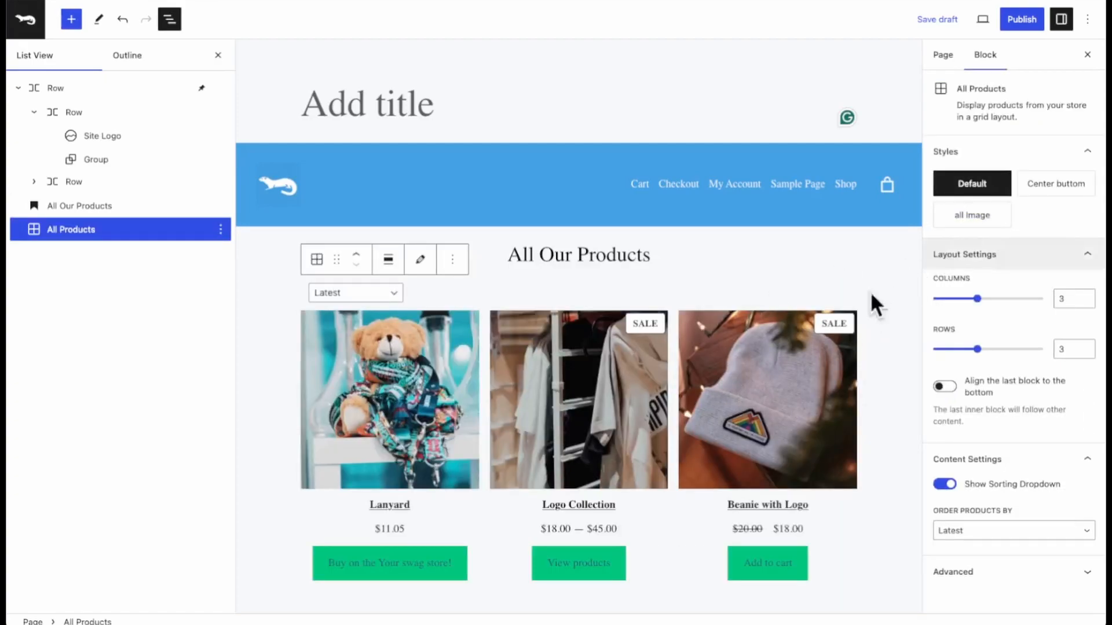
# Apply the Center buttom style to the All Products block and check the sticky header over the product grid.
pyautogui.moveTo(964, 223)
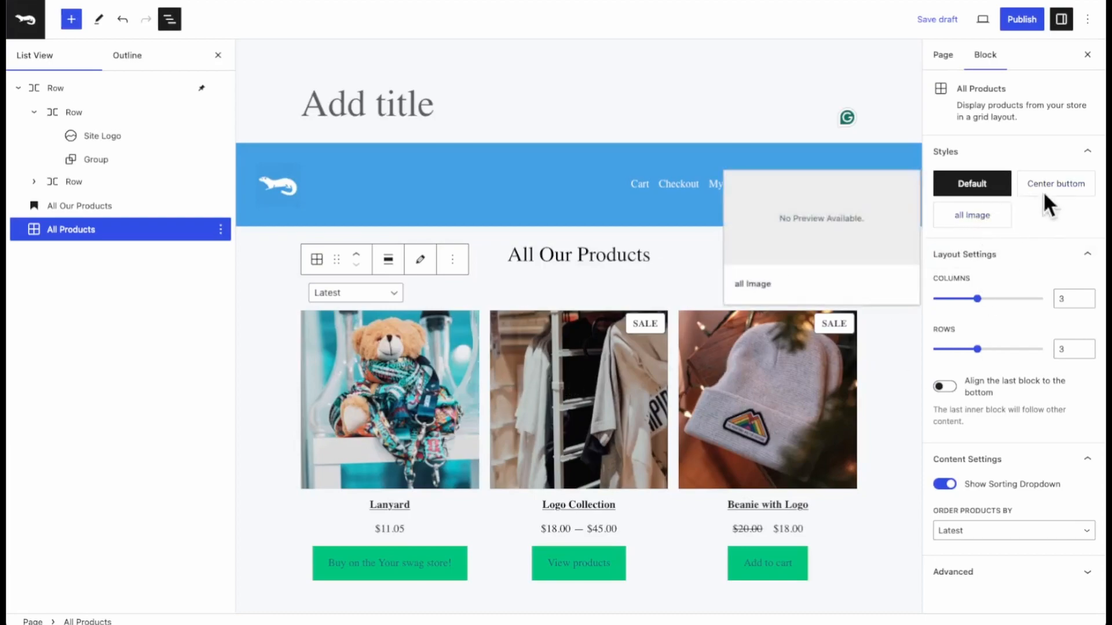
pyautogui.click(1048, 184)
pyautogui.scroll(-3, 799, 367)
pyautogui.scroll(3, 799, 366)
pyautogui.scroll(-4, 765, 373)
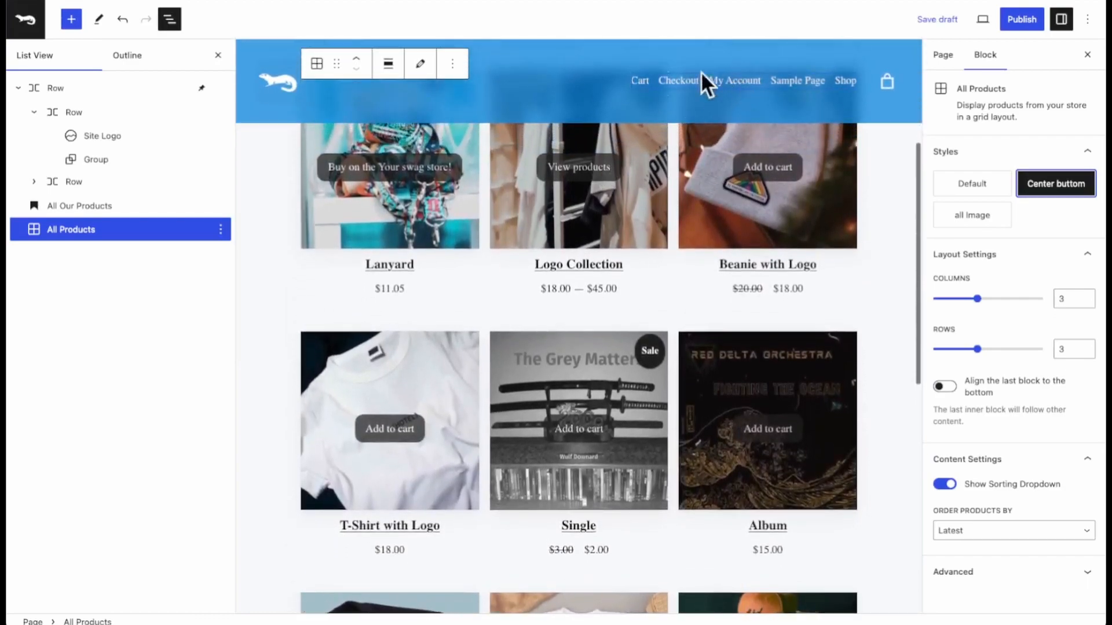
# Set the outermost header row's top and bottom padding to 0 px and check the slimmer sticky header over the product grid.
pyautogui.scroll(3, 678, 260)
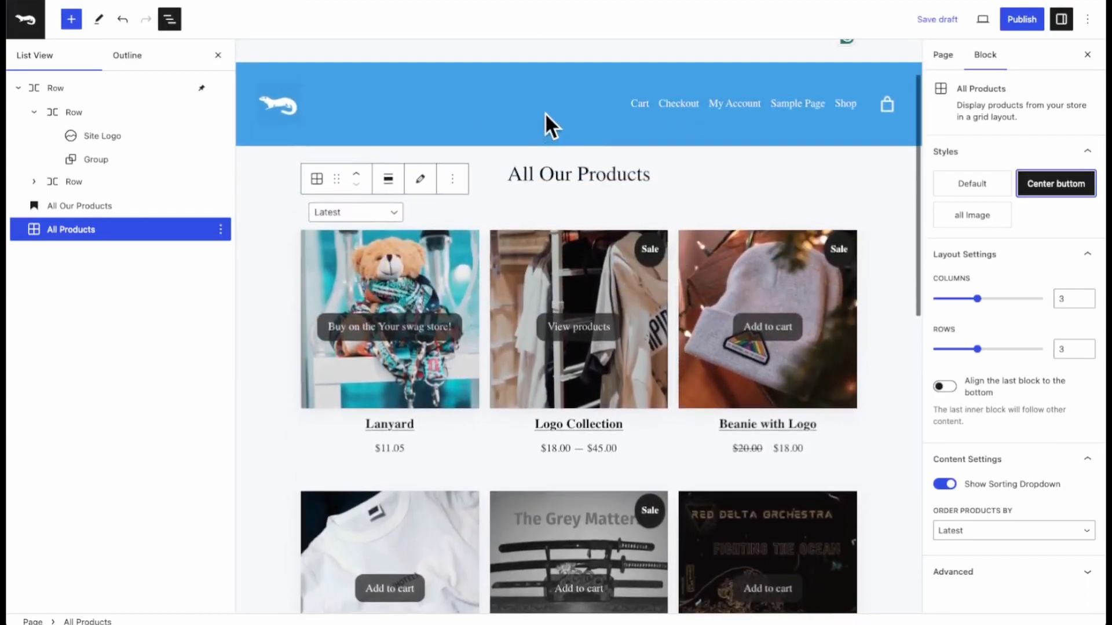
pyautogui.click(589, 104)
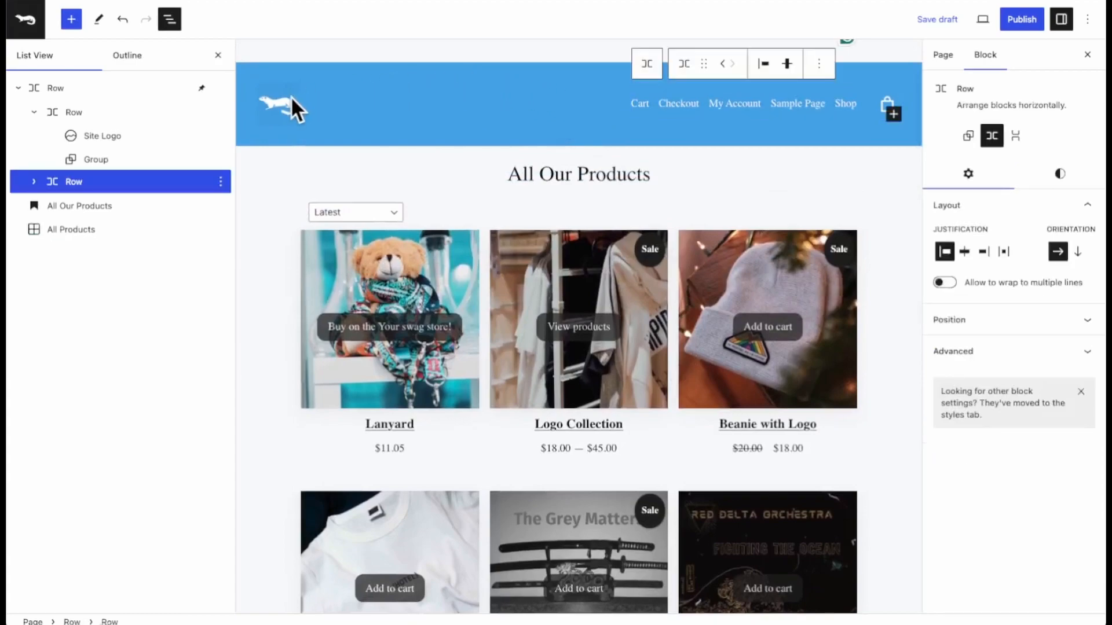
pyautogui.click(646, 65)
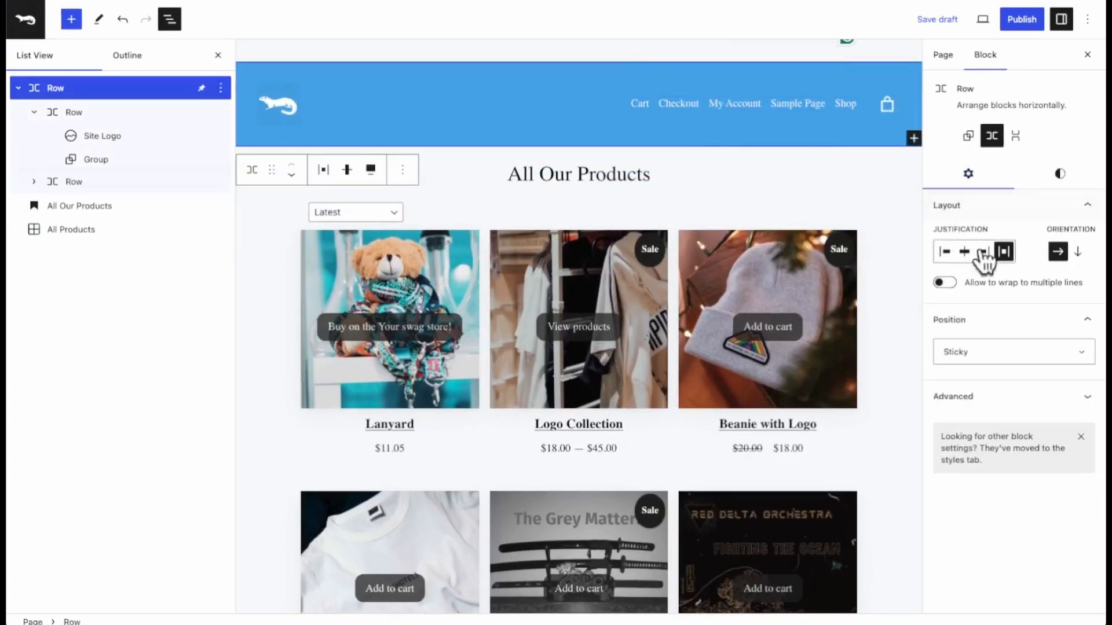
pyautogui.click(1060, 174)
pyautogui.scroll(-3, 1033, 495)
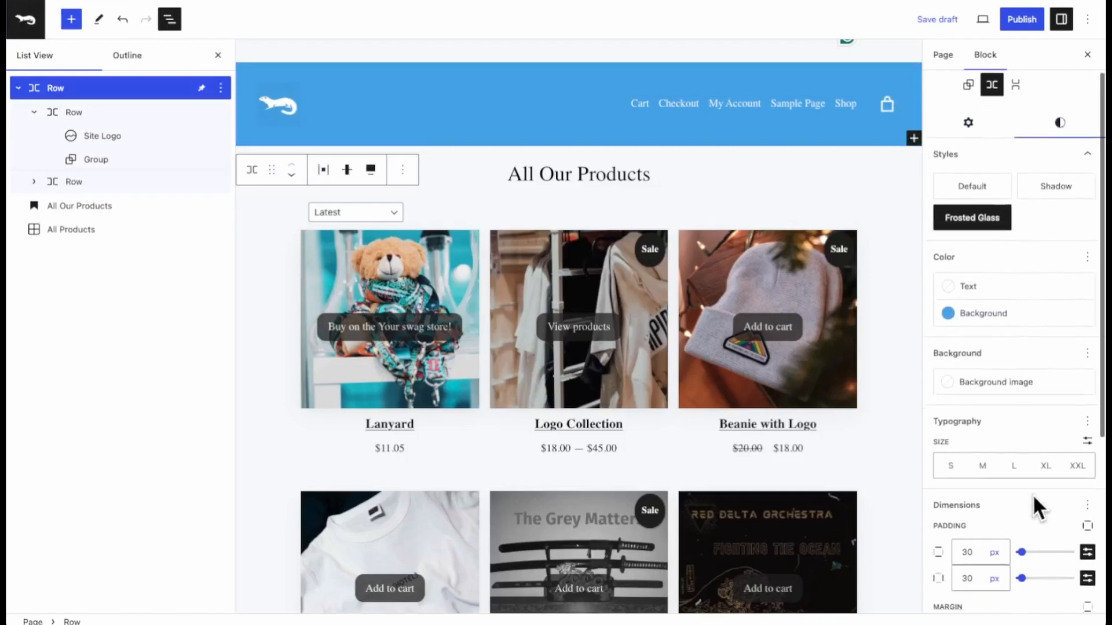
pyautogui.moveTo(1022, 519); pyautogui.dragTo(1015, 519)
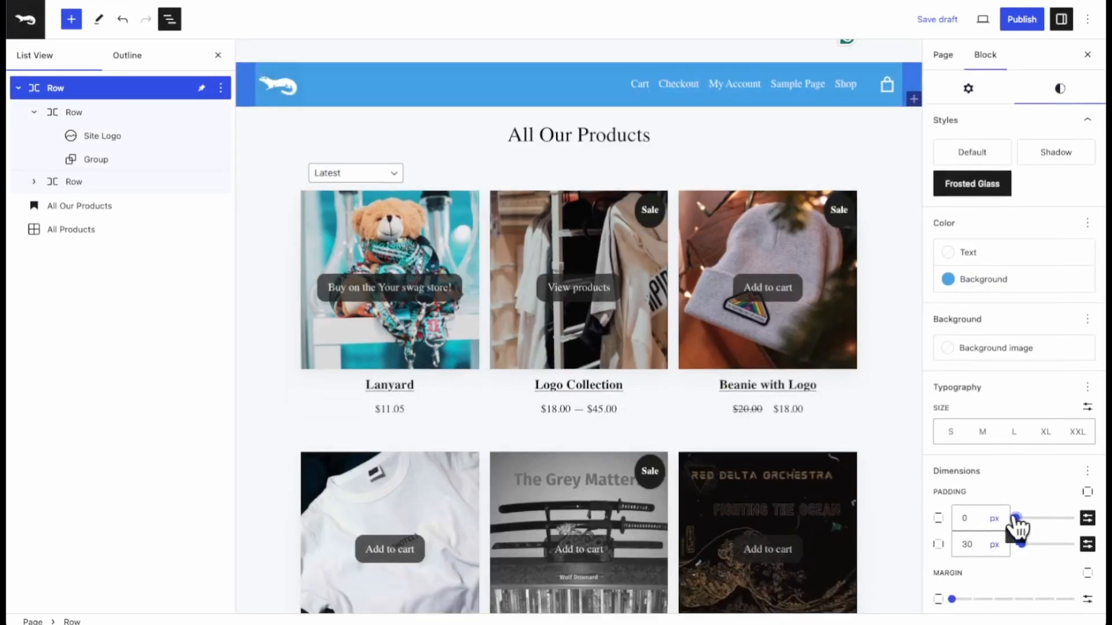
pyautogui.scroll(-5, 724, 290)
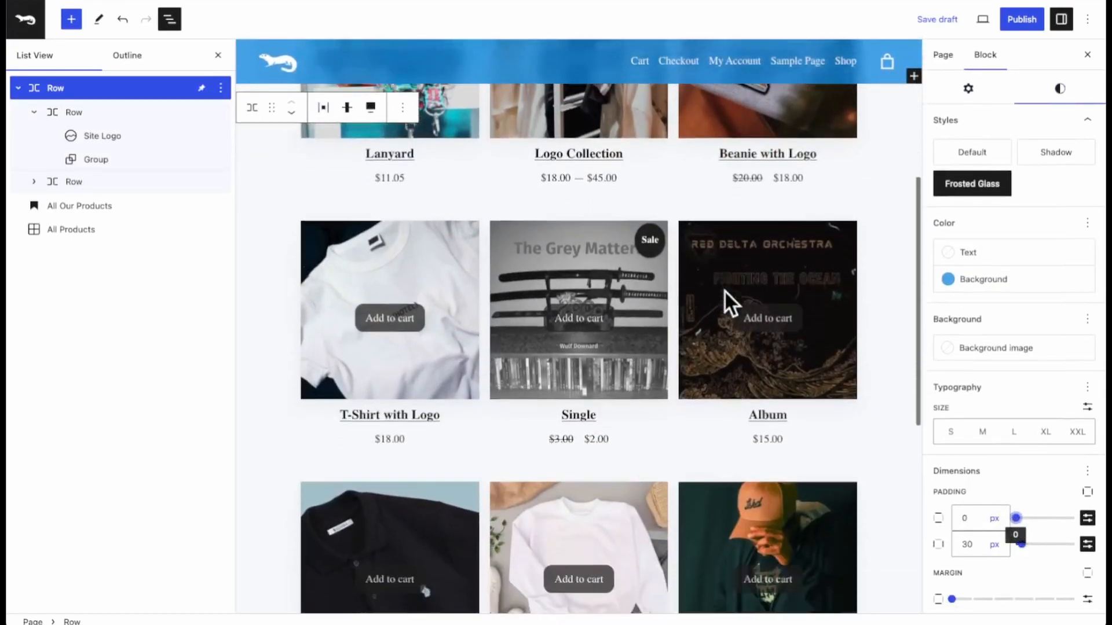
pyautogui.scroll(-7, 724, 290)
pyautogui.scroll(13, 724, 289)
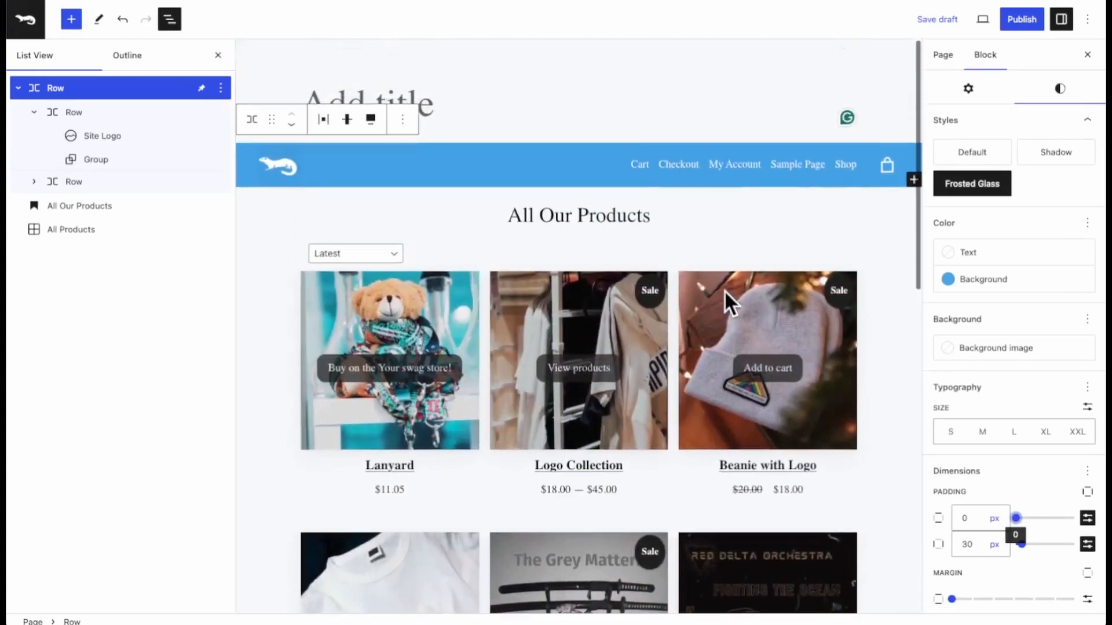
pyautogui.scroll(-12, 723, 289)
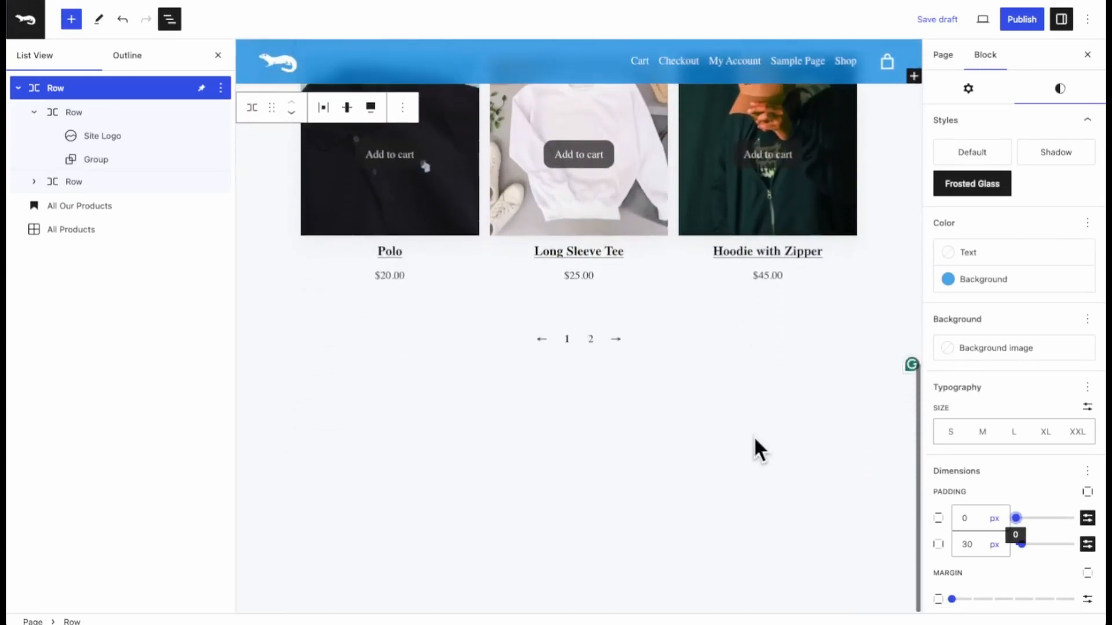
# Insert the "Footer with search, site title, and credit line" pattern below the product grid.
pyautogui.click(755, 463)
pyautogui.click(849, 374)
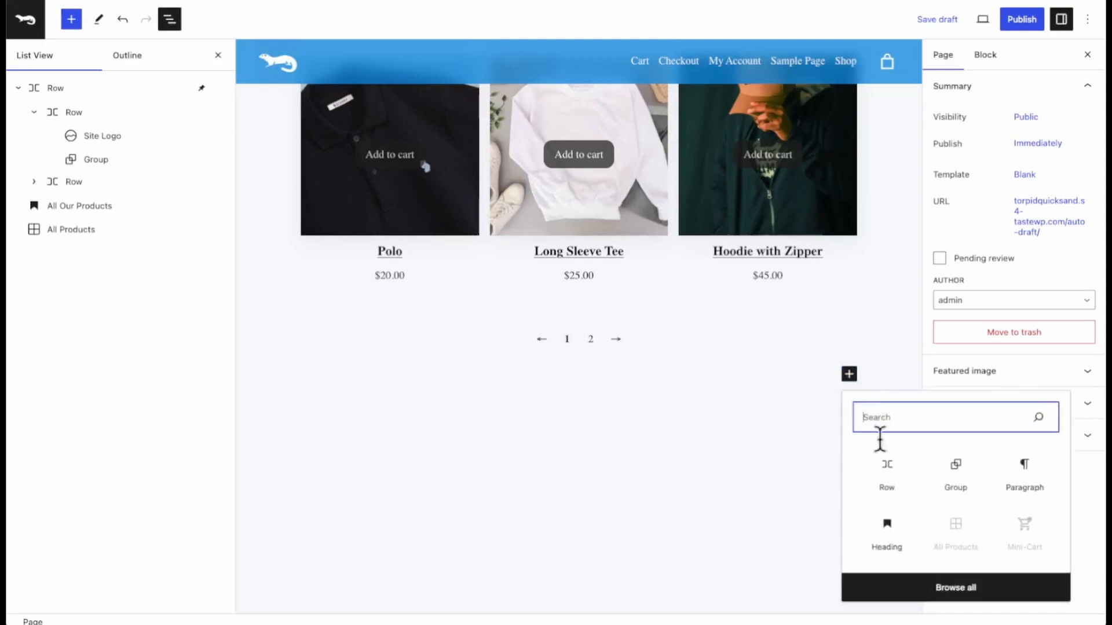
pyautogui.click(938, 587)
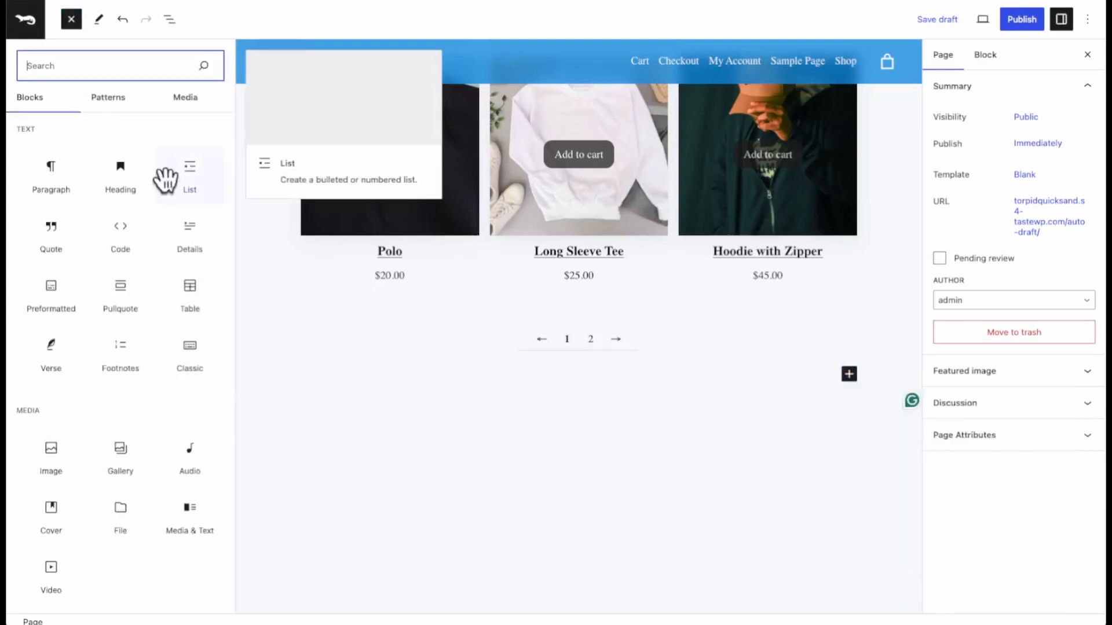
pyautogui.click(108, 97)
pyautogui.scroll(-2, 145, 362)
pyautogui.scroll(1, 137, 319)
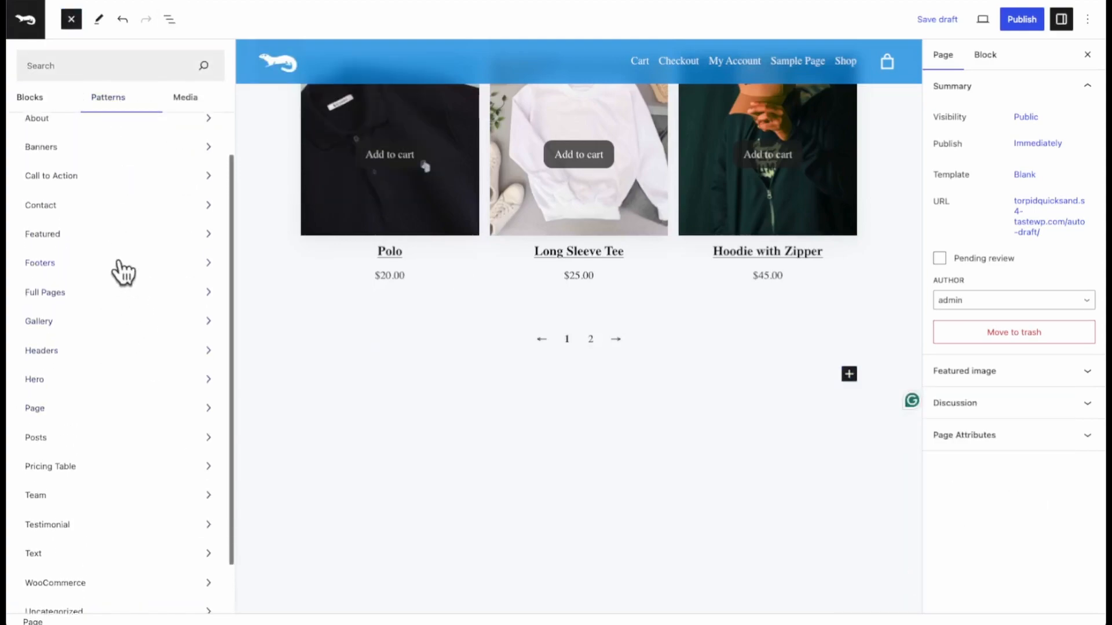
pyautogui.click(120, 275)
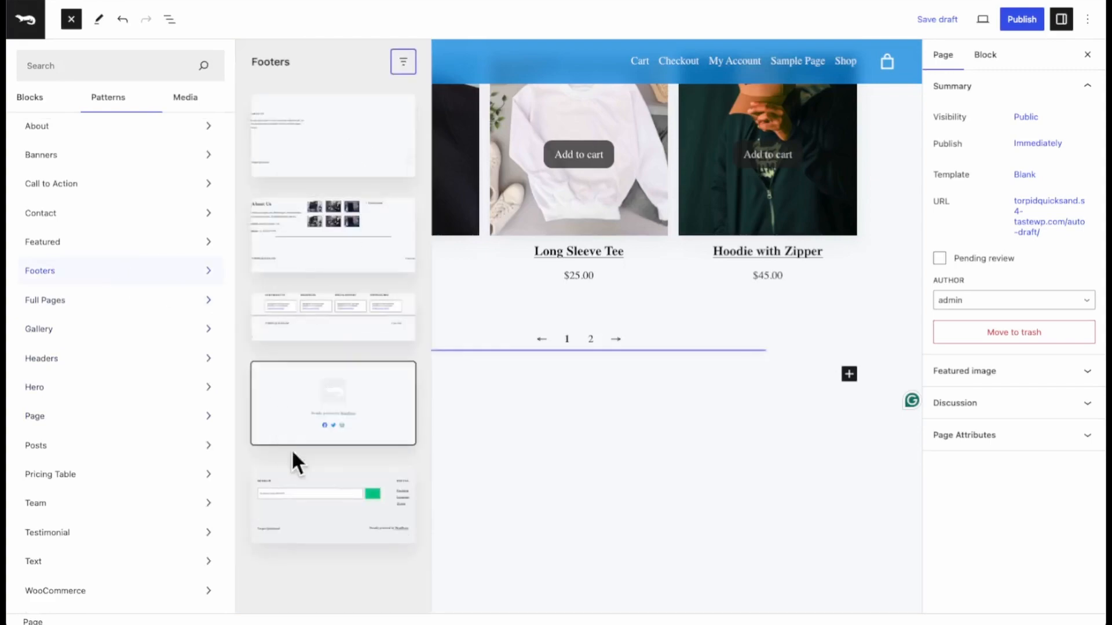
pyautogui.scroll(-4, 315, 442)
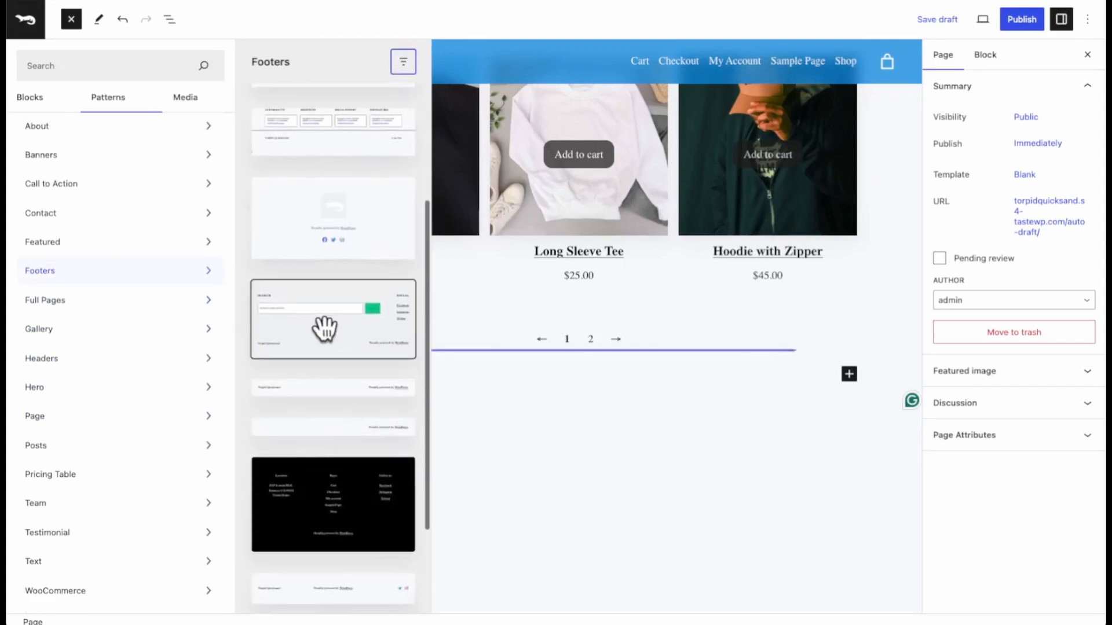
pyautogui.click(325, 328)
pyautogui.click(741, 377)
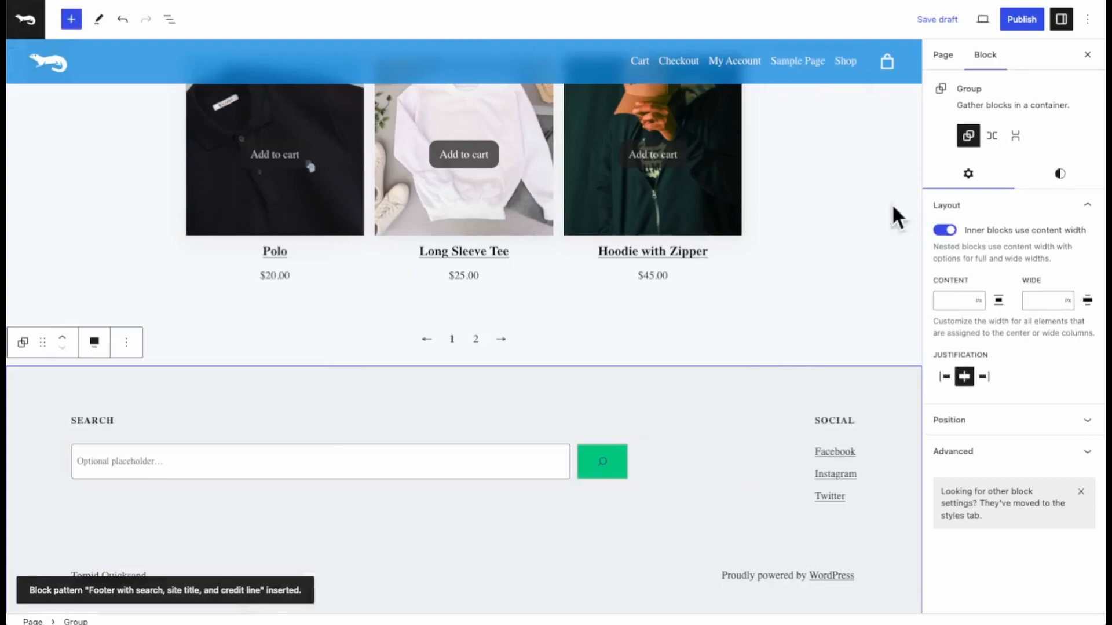
# Copy the hex code 0792E3C2 from the outermost header row's background color.
pyautogui.click(515, 60)
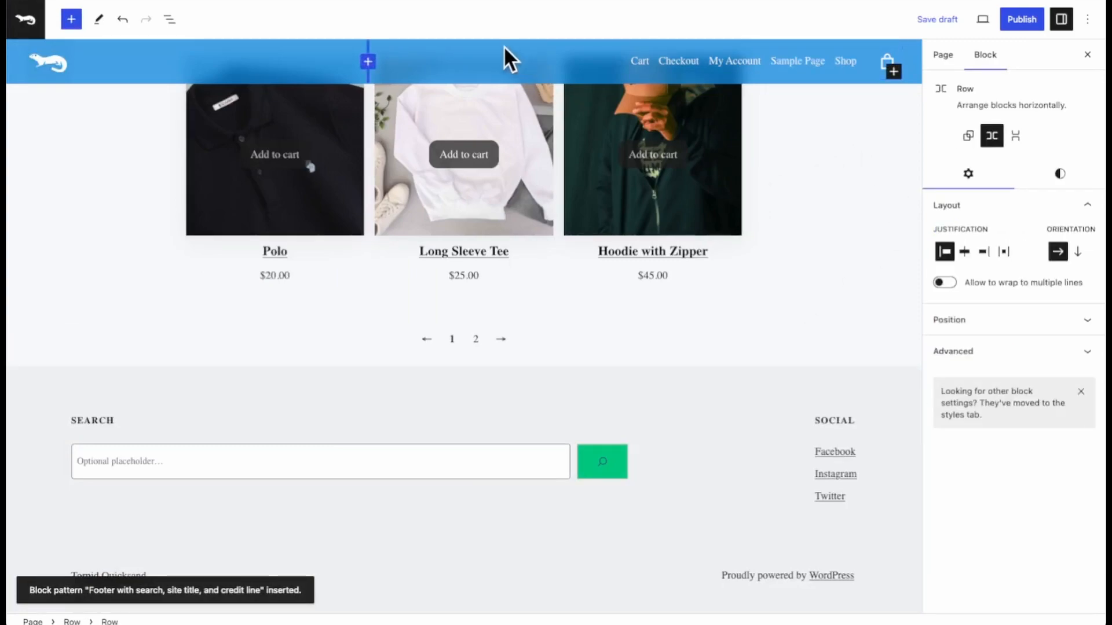
pyautogui.click(646, 104)
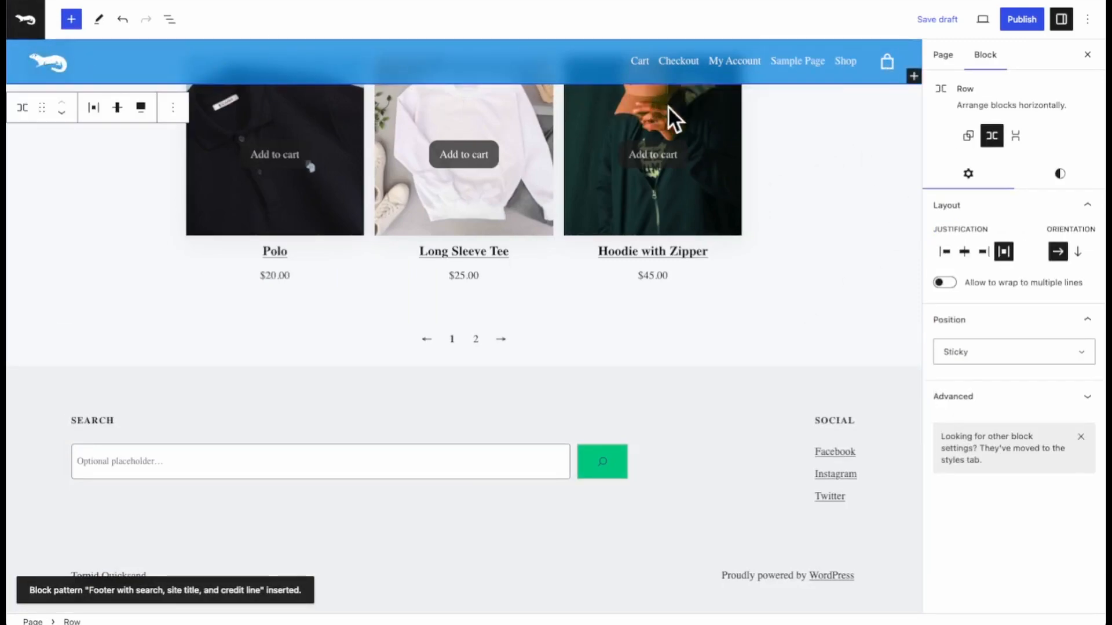
pyautogui.click(1059, 165)
pyautogui.click(991, 366)
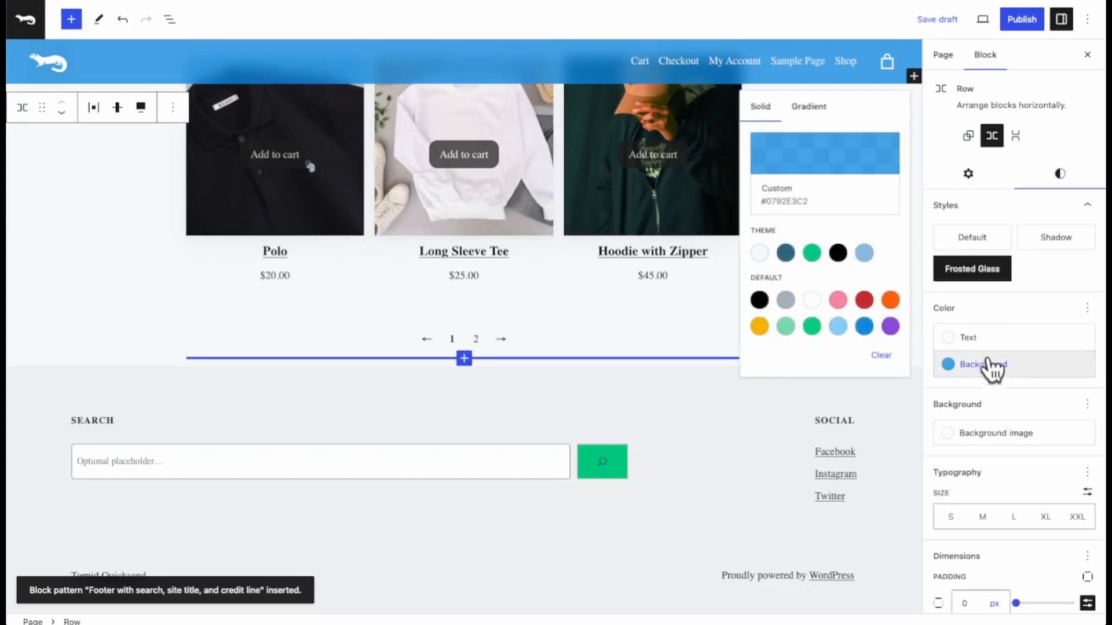
pyautogui.click(815, 197)
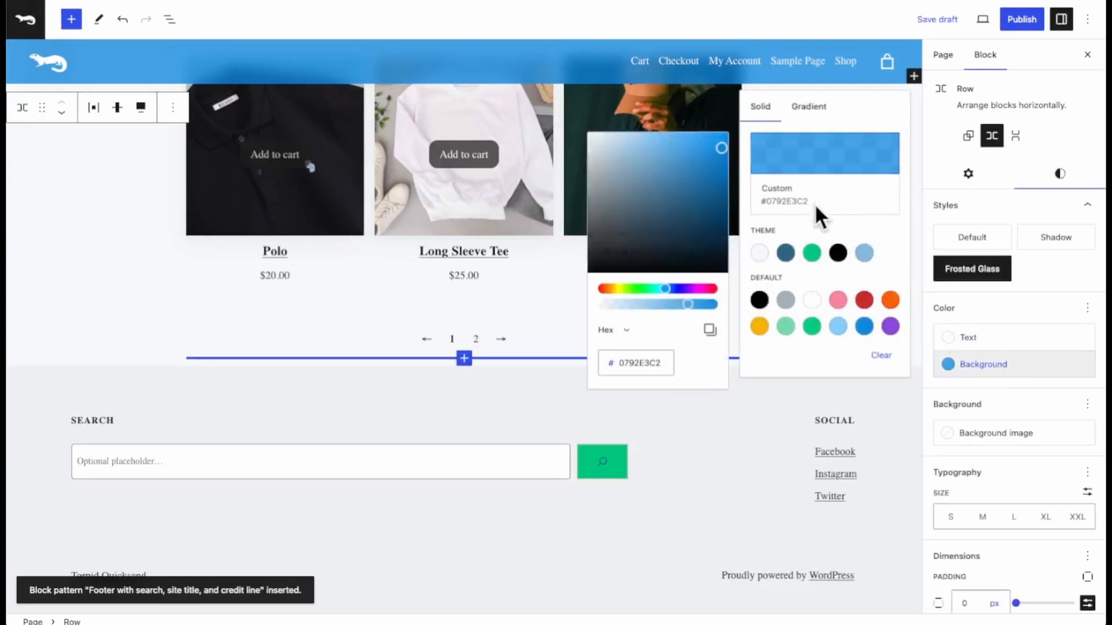
pyautogui.moveTo(663, 364); pyautogui.dragTo(608, 364)
pyautogui.rightClick(632, 362)
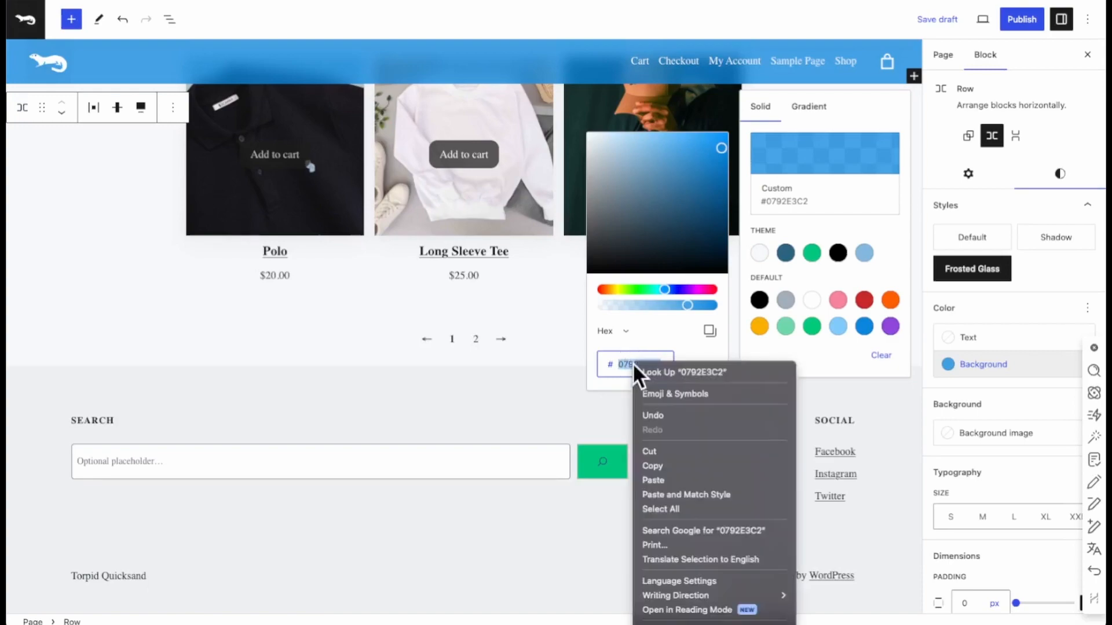
pyautogui.click(670, 467)
# Set the footer group's background to the copied custom color #0792E3C2.
pyautogui.click(462, 383)
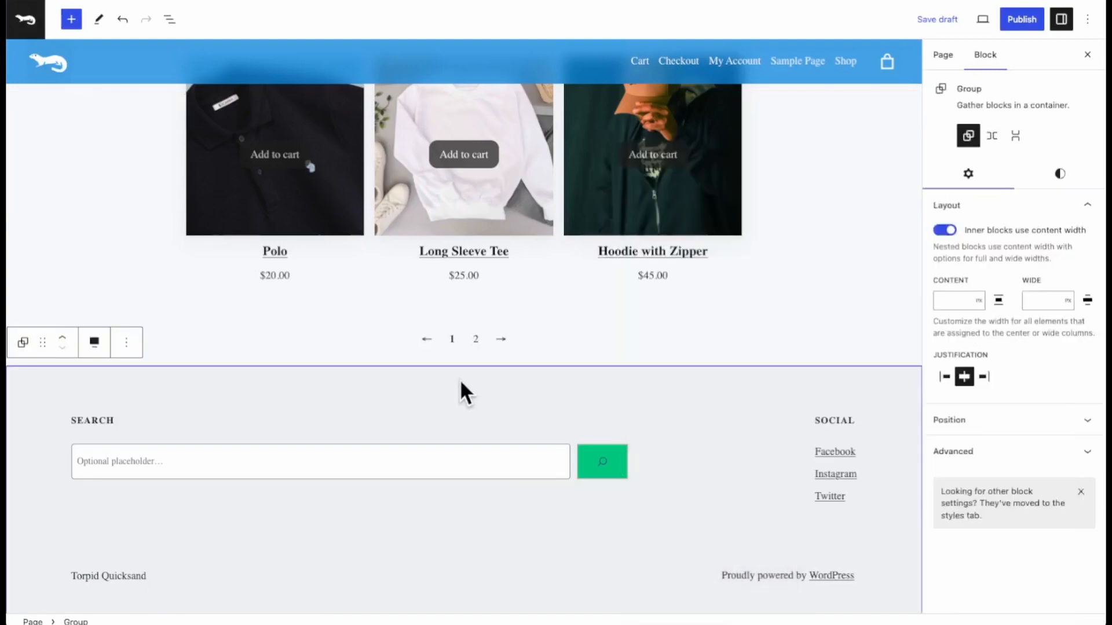
pyautogui.click(1060, 174)
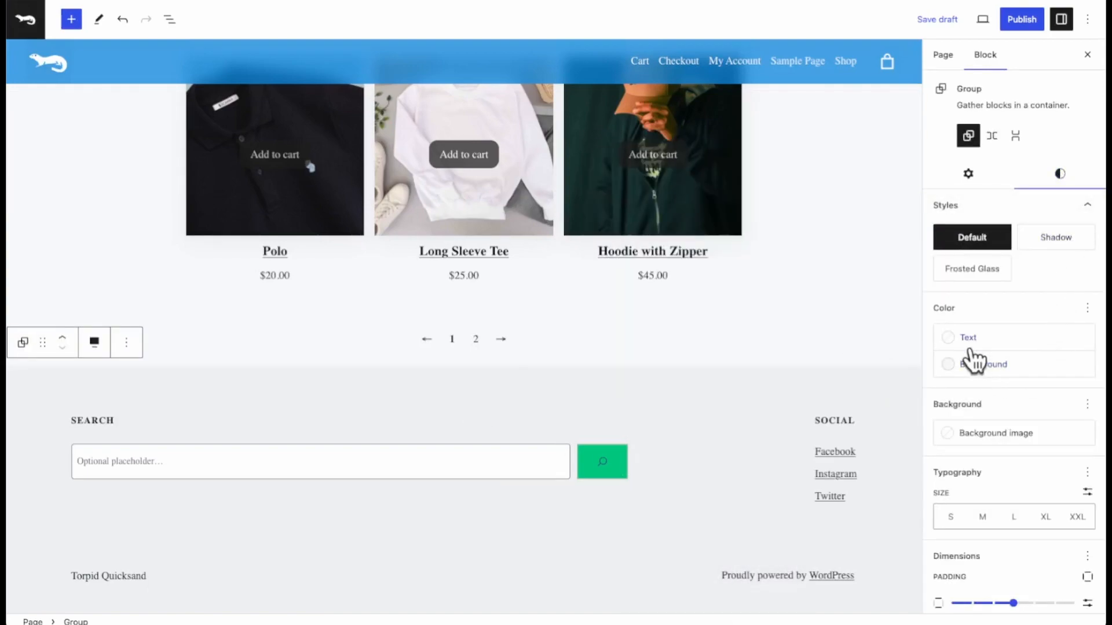
pyautogui.click(982, 365)
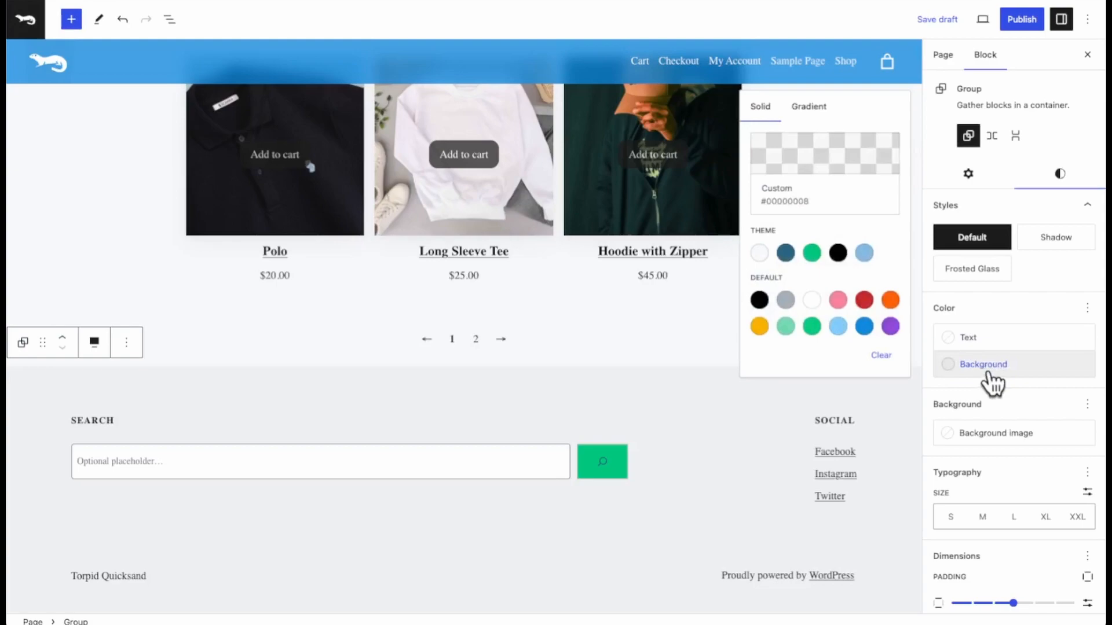
pyautogui.click(825, 170)
pyautogui.moveTo(666, 364); pyautogui.dragTo(600, 365)
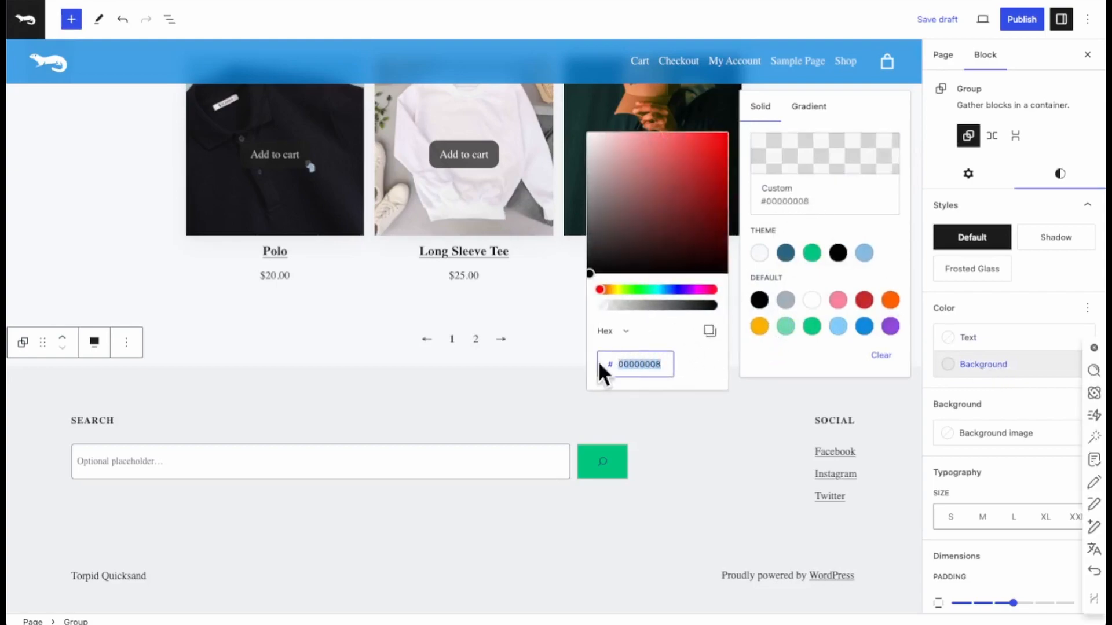
pyautogui.hotkey('ctrl', 'v')
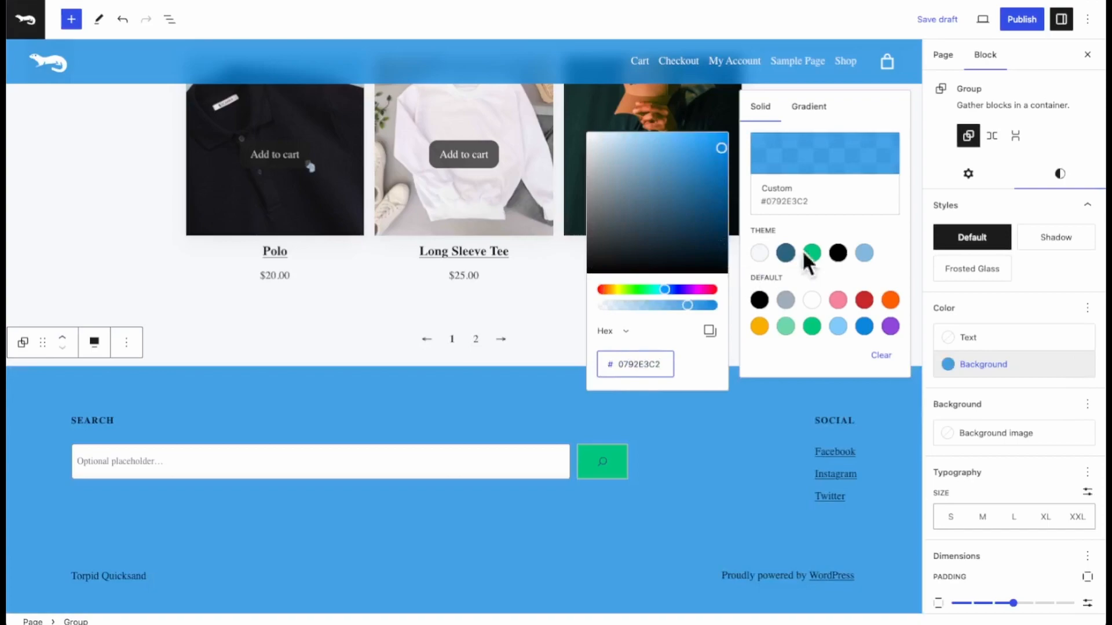
# Apply the Frosted Glass style to the footer group and set its text color to White.
pyautogui.click(975, 270)
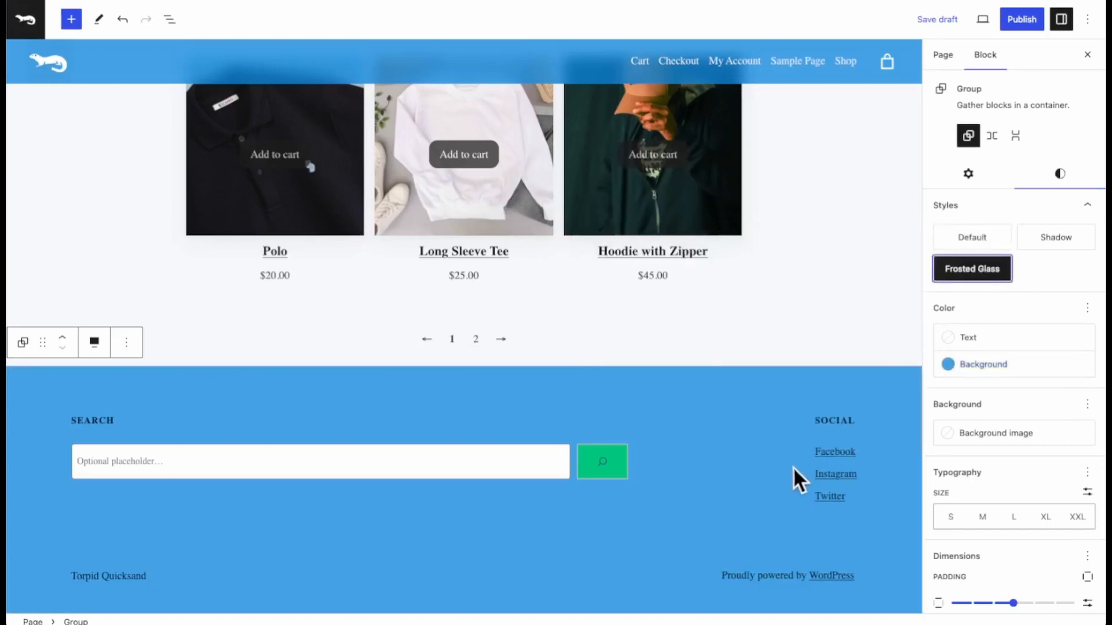
pyautogui.click(1003, 338)
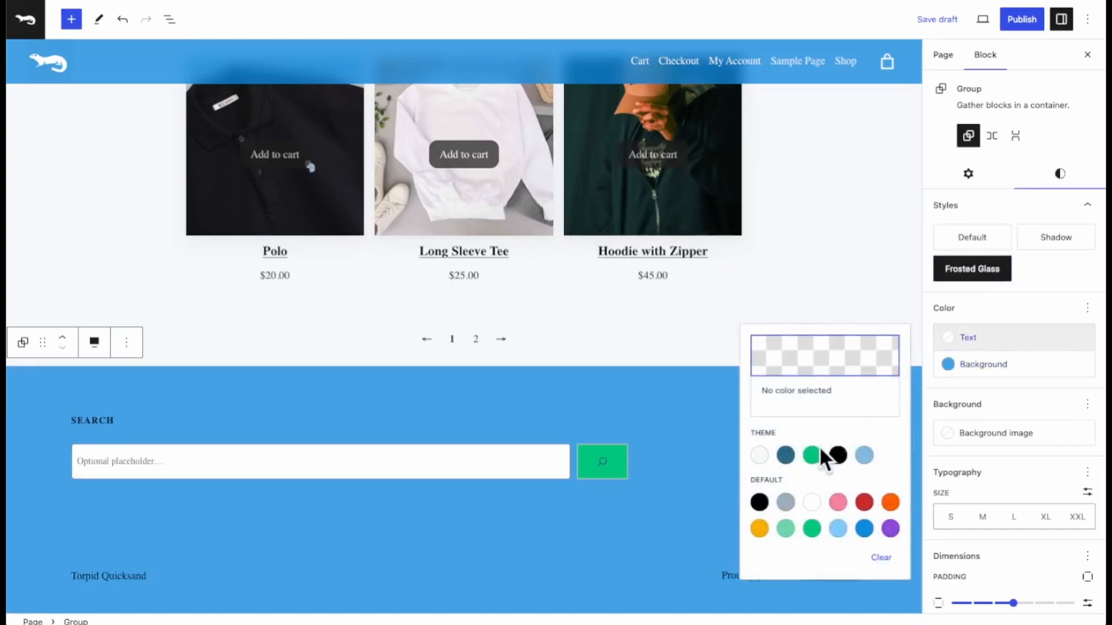
pyautogui.click(812, 500)
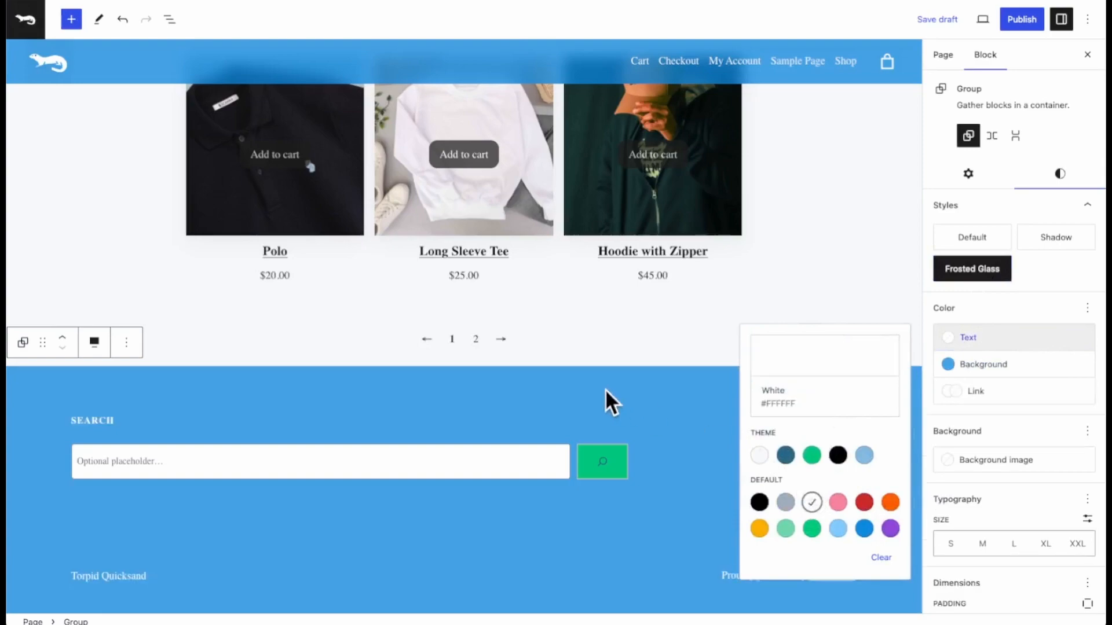
pyautogui.click(696, 360)
# Review the page from the footer up to the header and publish it.
pyautogui.scroll(7, 696, 357)
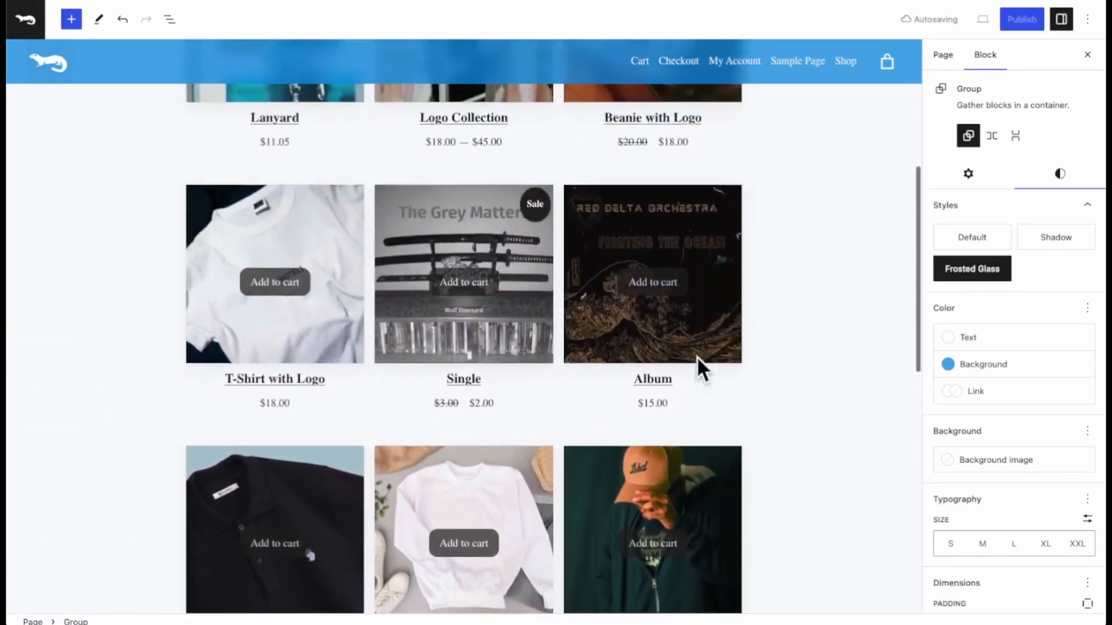
pyautogui.scroll(5, 697, 356)
pyautogui.scroll(-2, 696, 357)
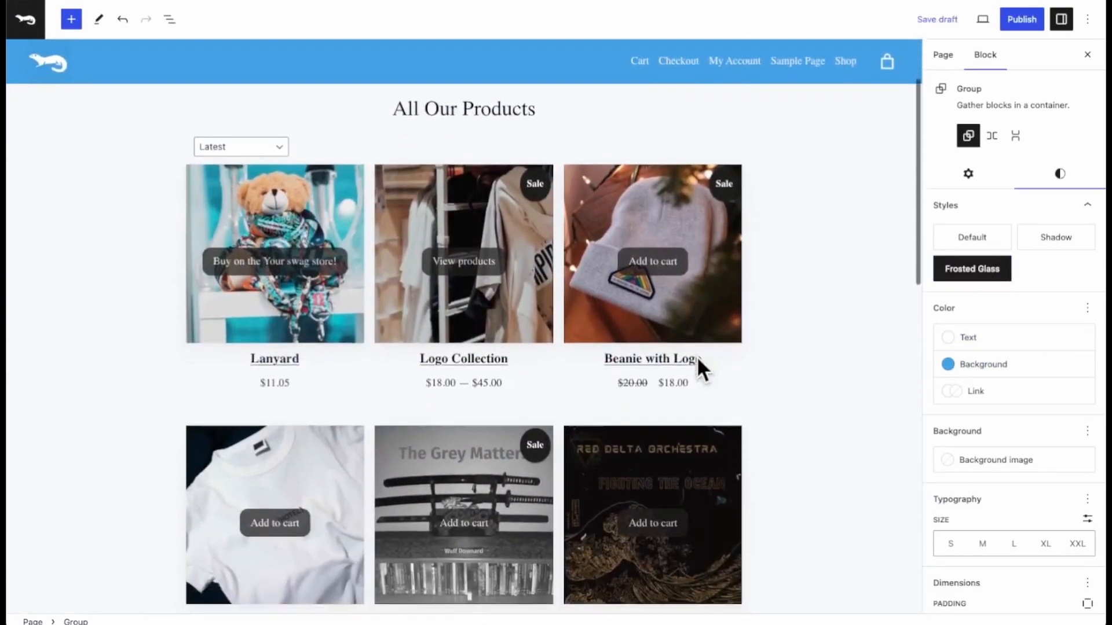
pyautogui.click(1022, 22)
pyautogui.click(999, 19)
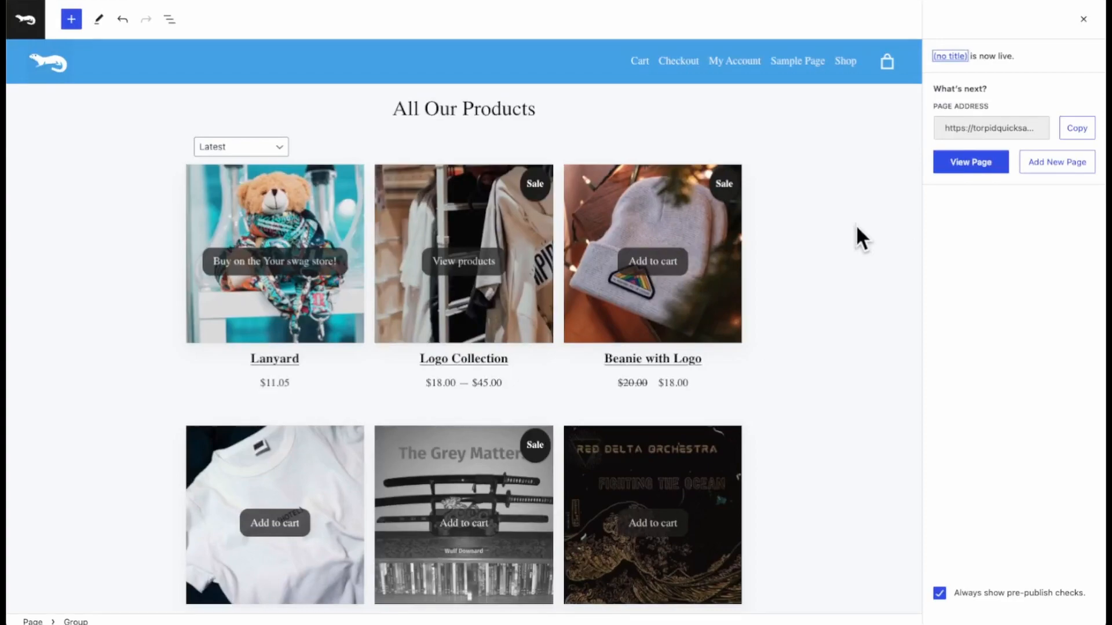
# Enable Dynamic shopping, Dynamic review, Dynamic search and Compare Mode in the Otterwp theme settings and save the changes.
pyautogui.click(36, 23)
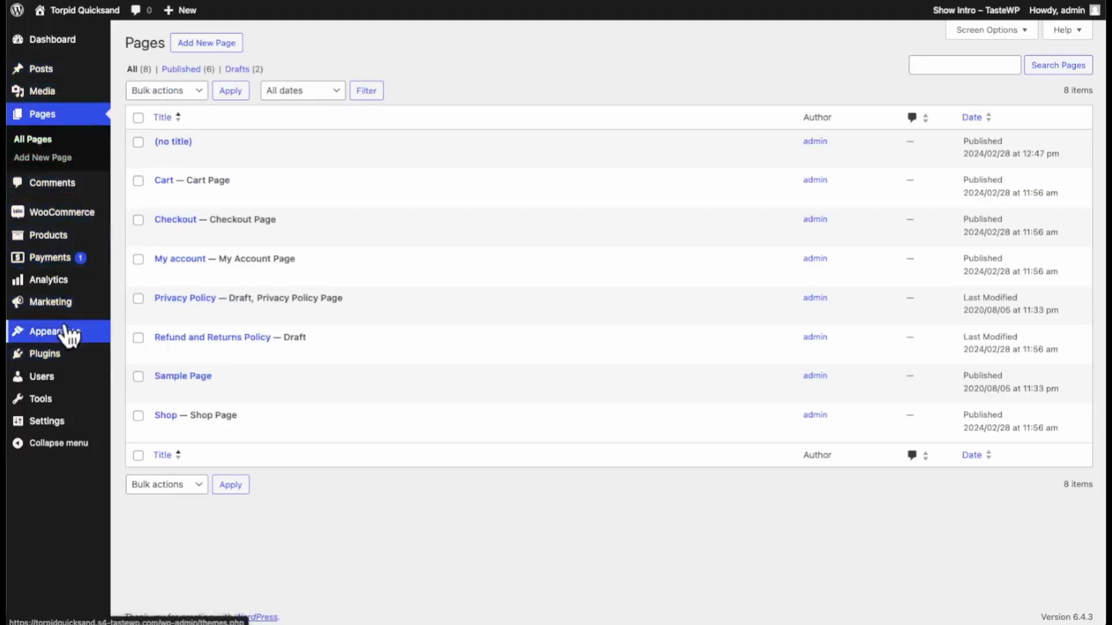
pyautogui.moveTo(72, 332)
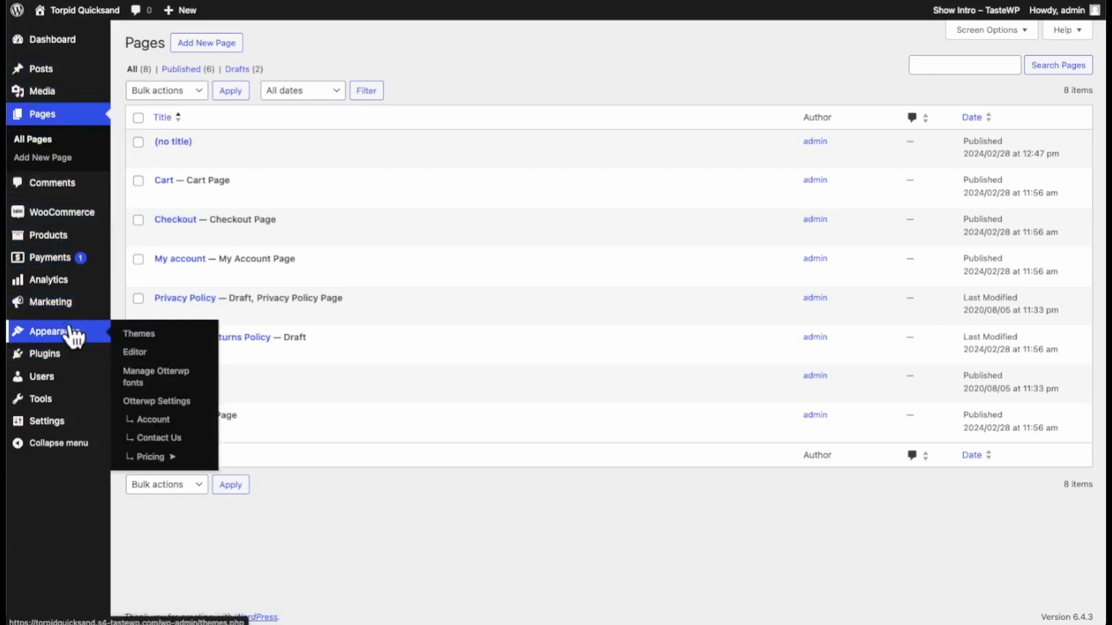
pyautogui.click(181, 406)
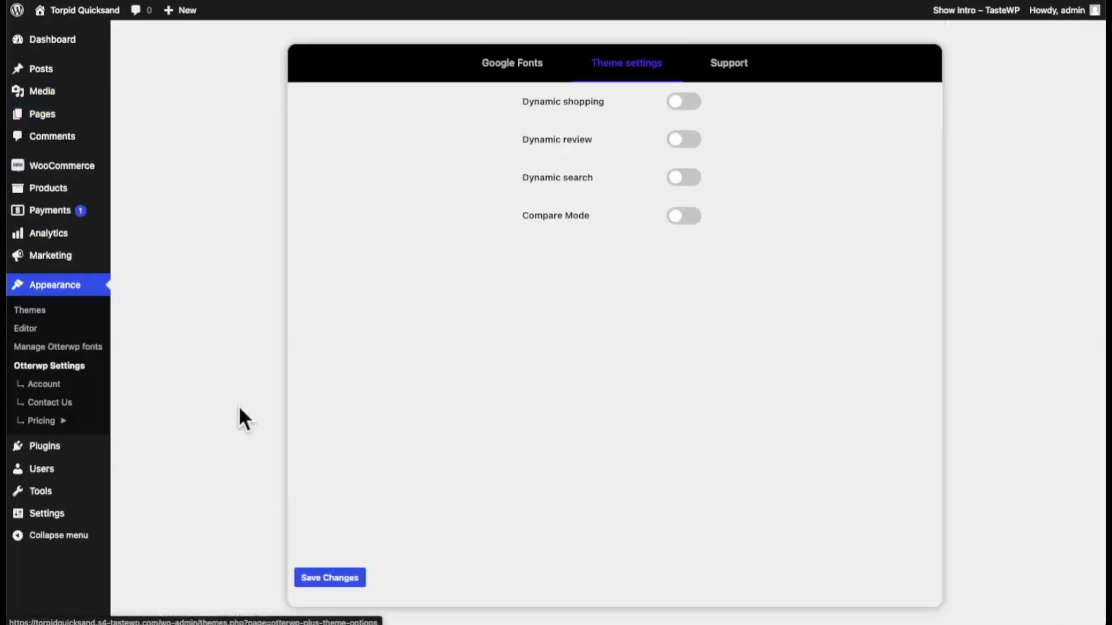
pyautogui.click(687, 144)
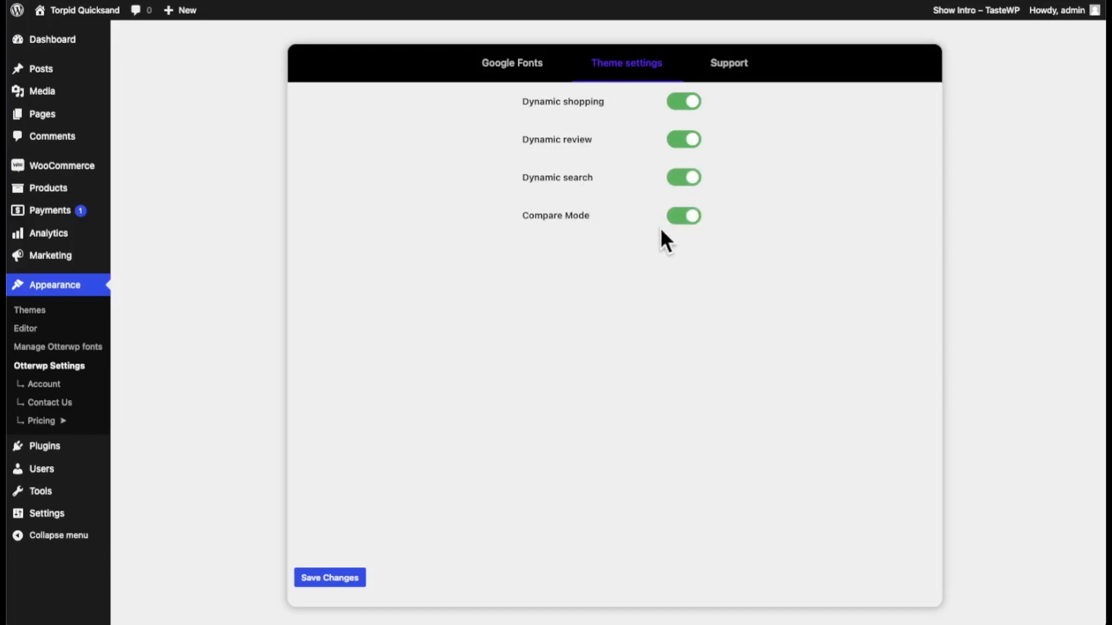
pyautogui.click(346, 576)
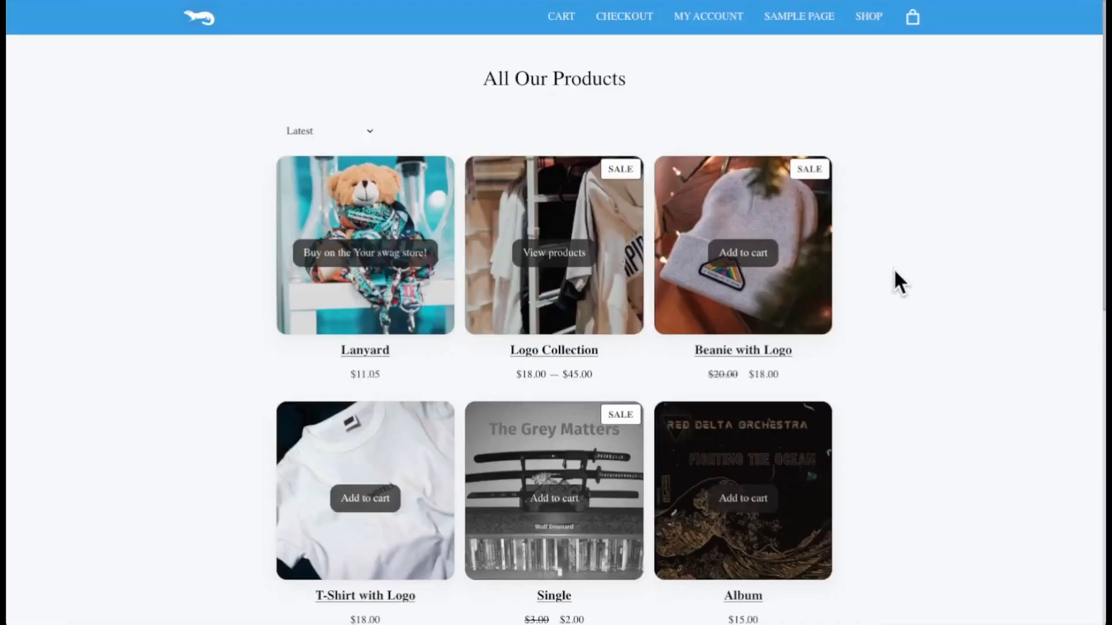
# Look through the All Our Products grid on the published page and open the Beanie with Logo product.
pyautogui.scroll(-3, 894, 275)
pyautogui.scroll(-5, 895, 272)
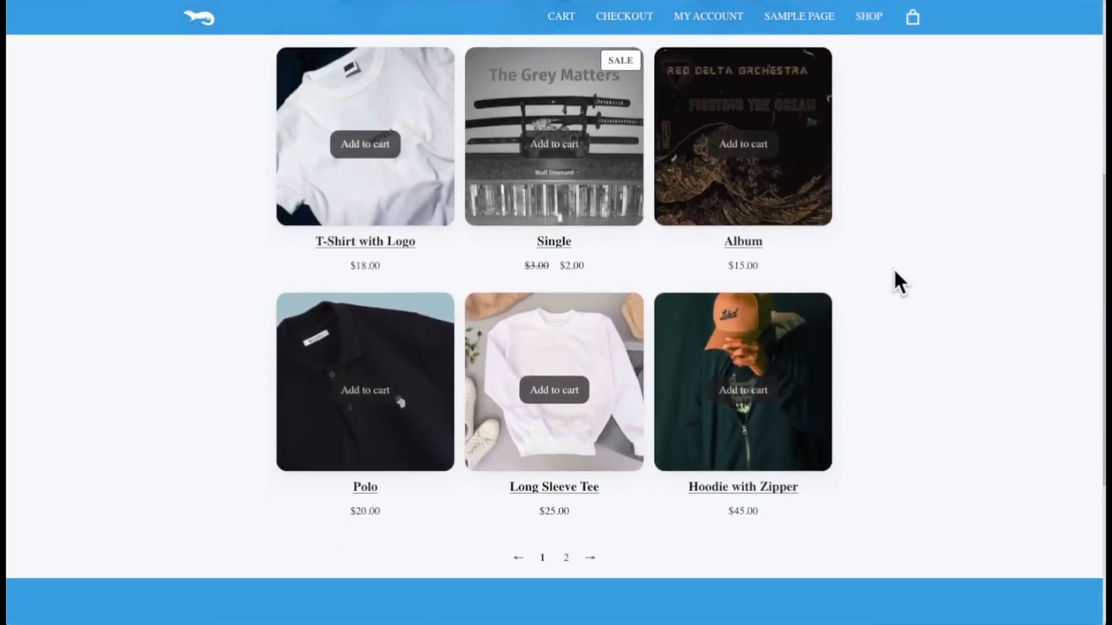
pyautogui.scroll(6, 894, 268)
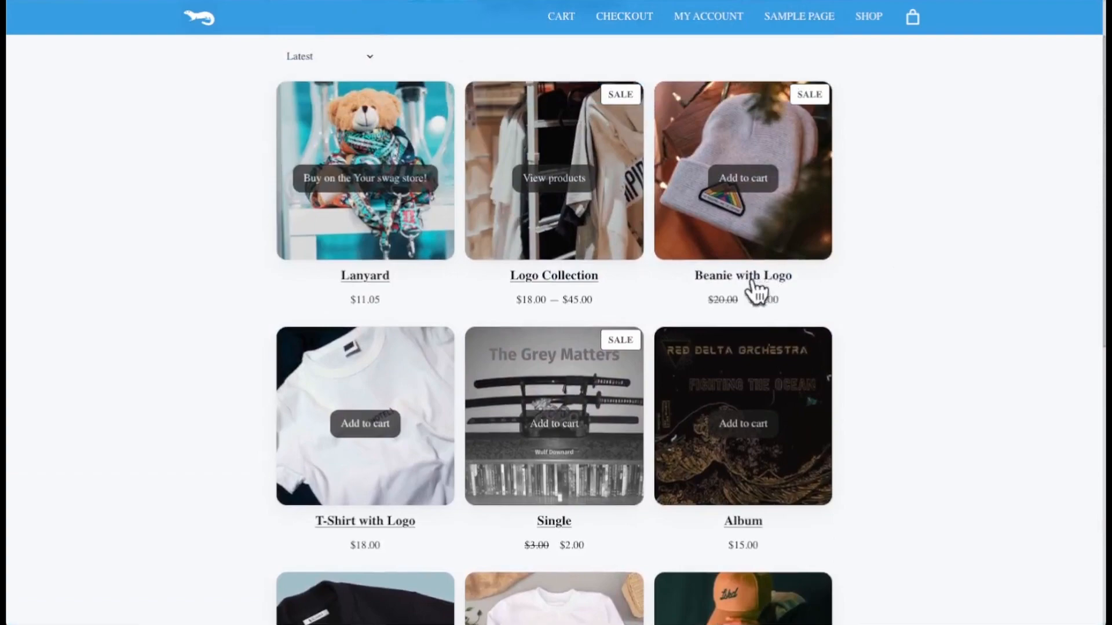
pyautogui.click(748, 279)
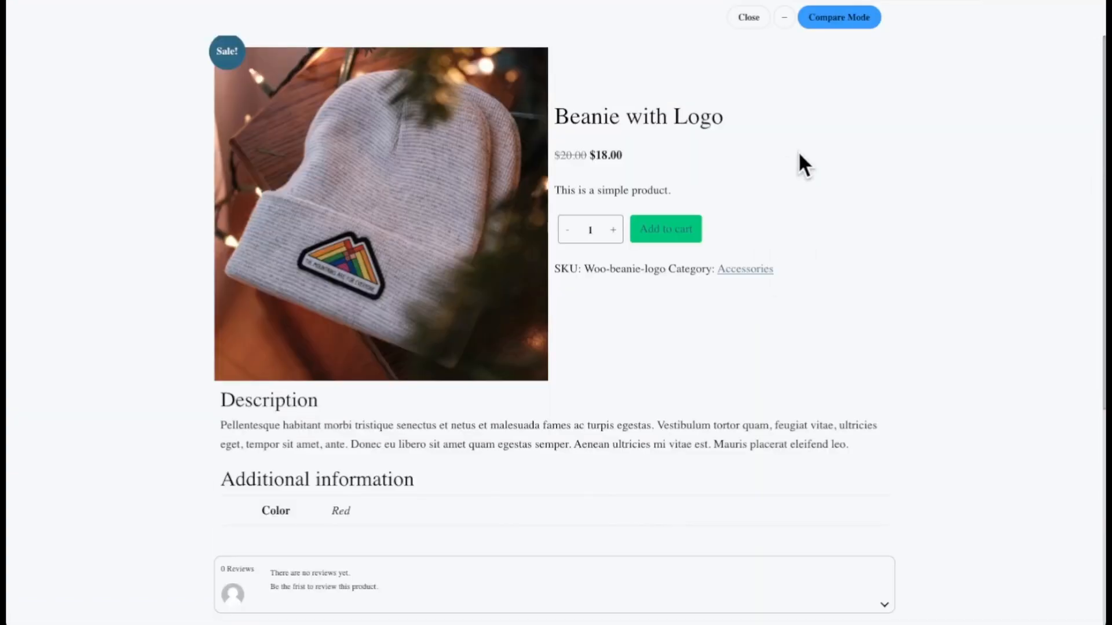
# Compare the beanie with the Long Sleeve Tee in Compare Mode, keeping the tee and minimizing its product view.
pyautogui.click(842, 22)
pyautogui.scroll(-3, 702, 273)
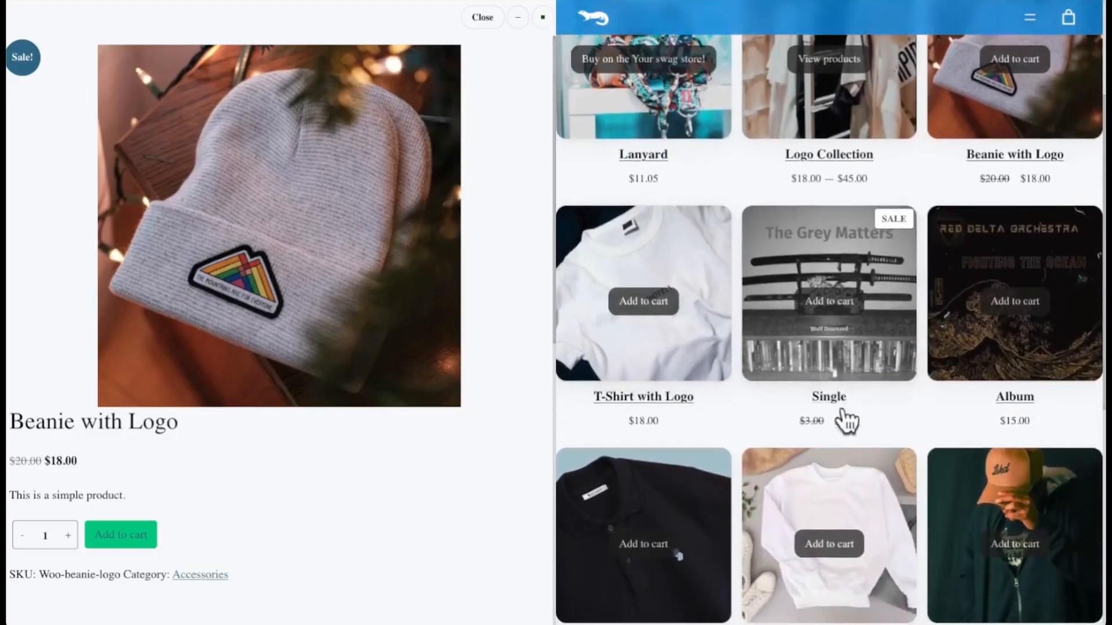
pyautogui.click(866, 464)
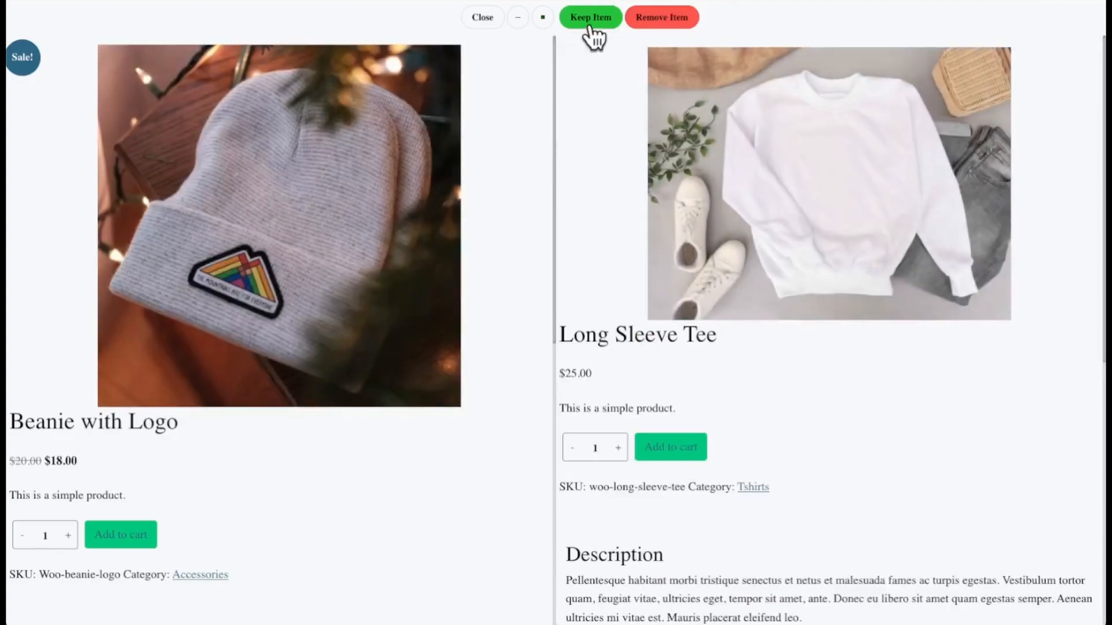
pyautogui.click(592, 18)
pyautogui.click(518, 17)
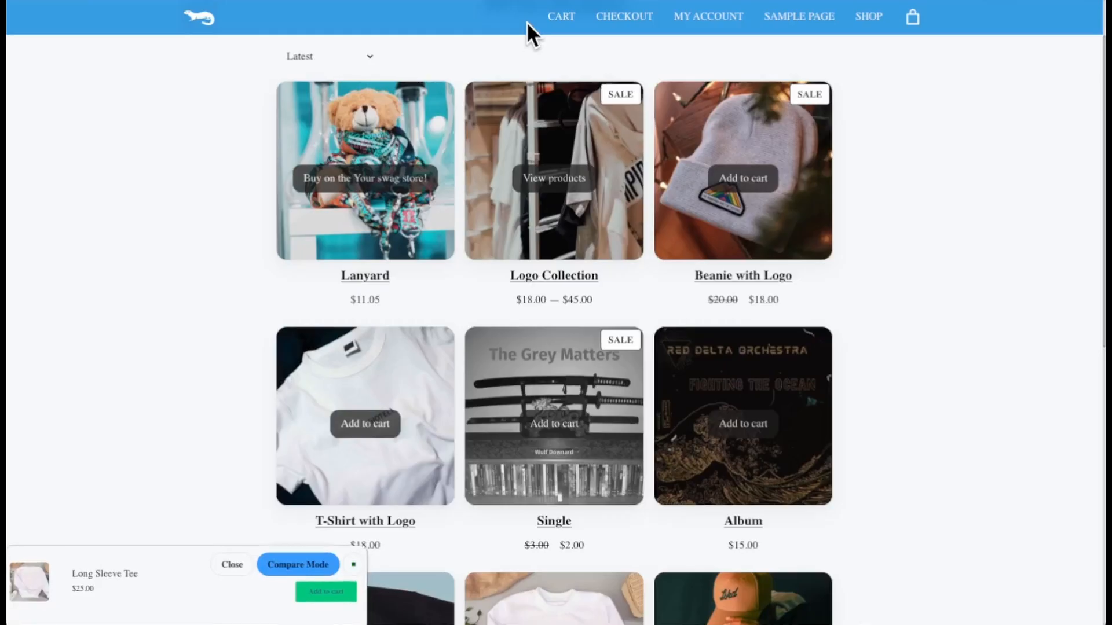